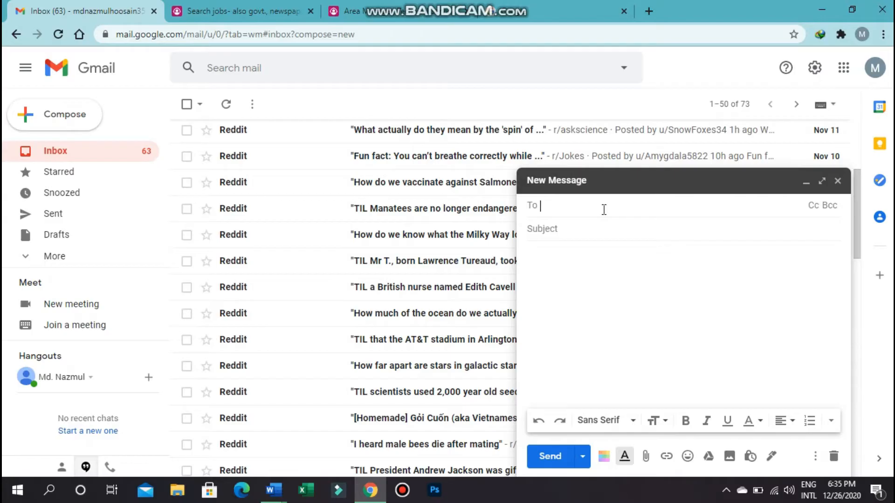
- Switch to the browser tab with the bdjobs job posting
click(349, 10)
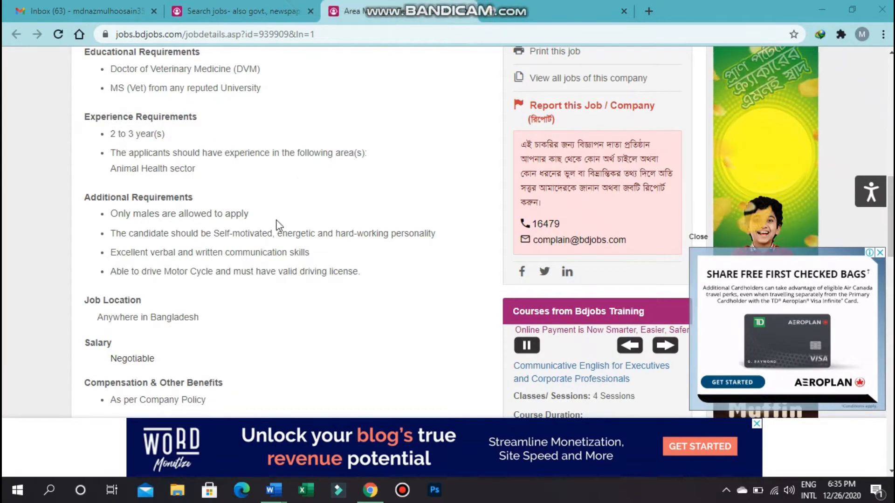
- Scroll through the Area Manager, Technical Service & Marketing posting to read its requirements
scroll(361, 214, up, 4)
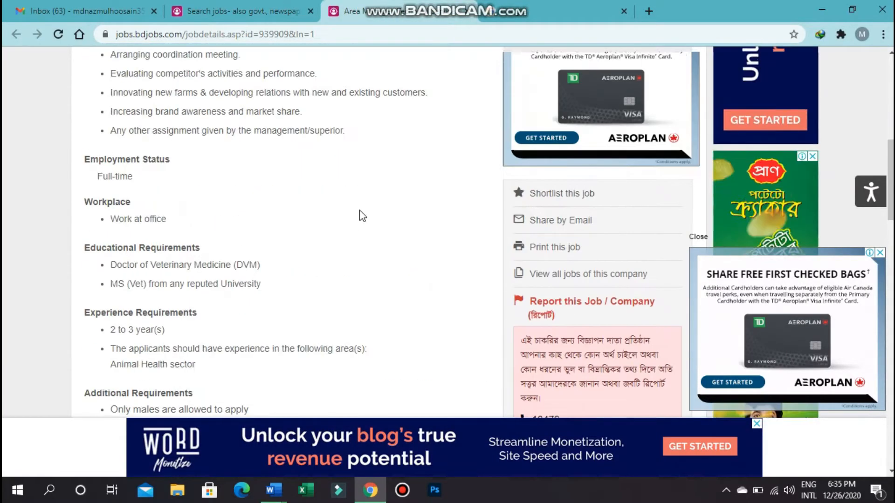
scroll(362, 216, up, 1)
scroll(362, 215, up, 4)
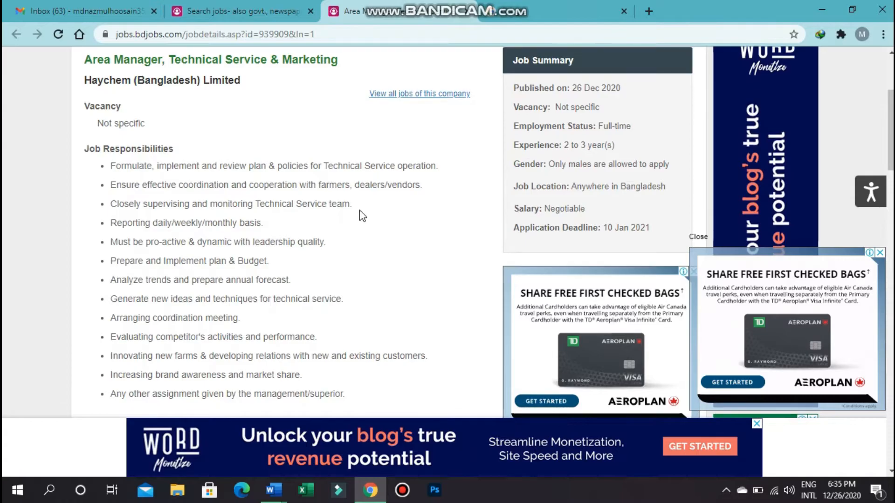
scroll(362, 215, up, 2)
scroll(362, 215, up, 1)
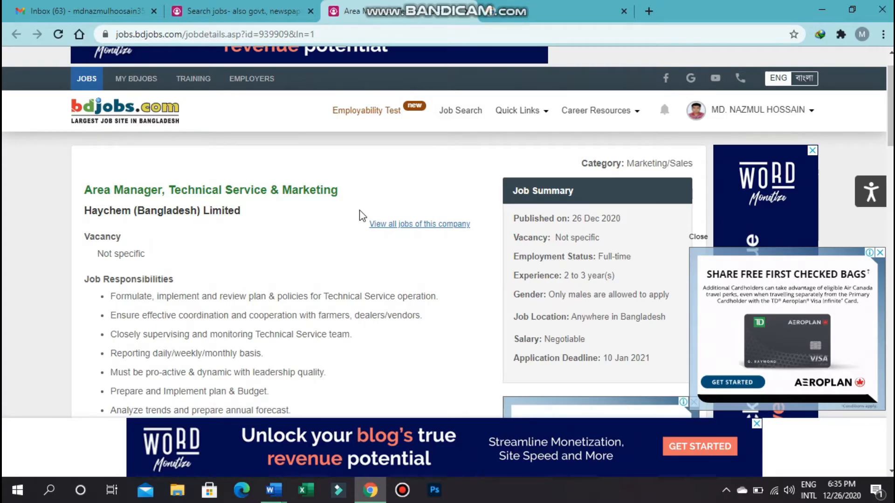
scroll(363, 216, up, 1)
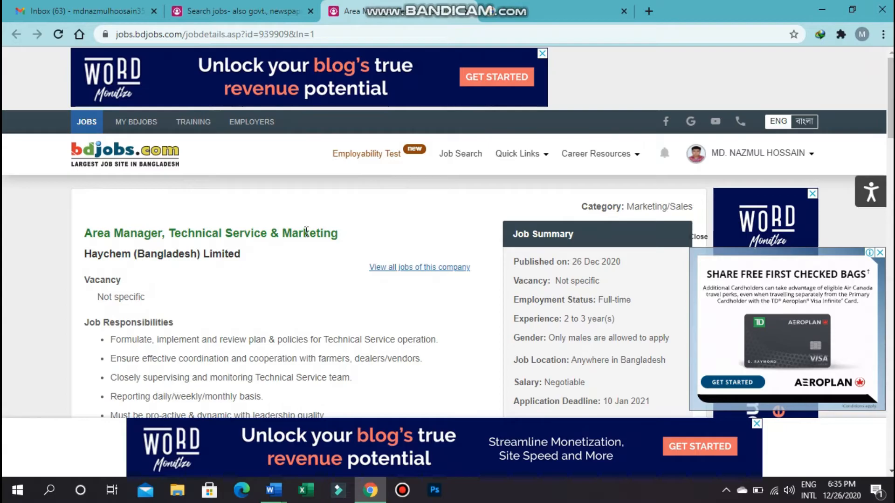
scroll(306, 232, down, 3)
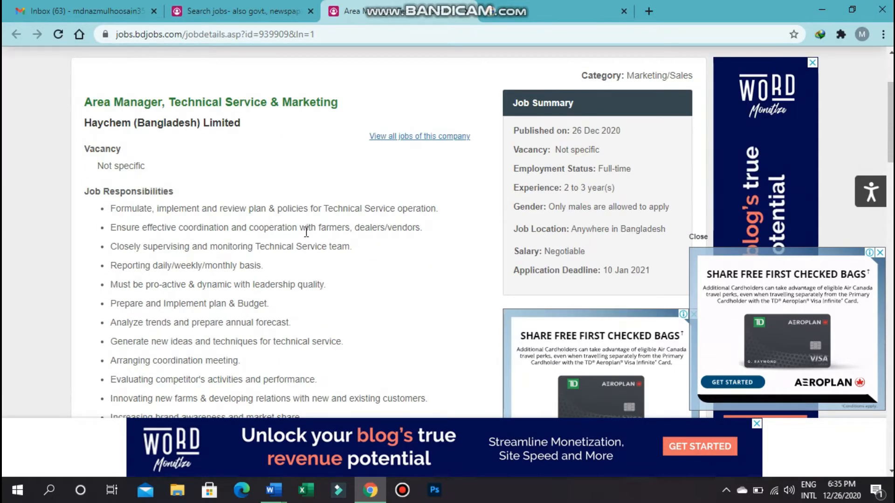
scroll(306, 232, up, 3)
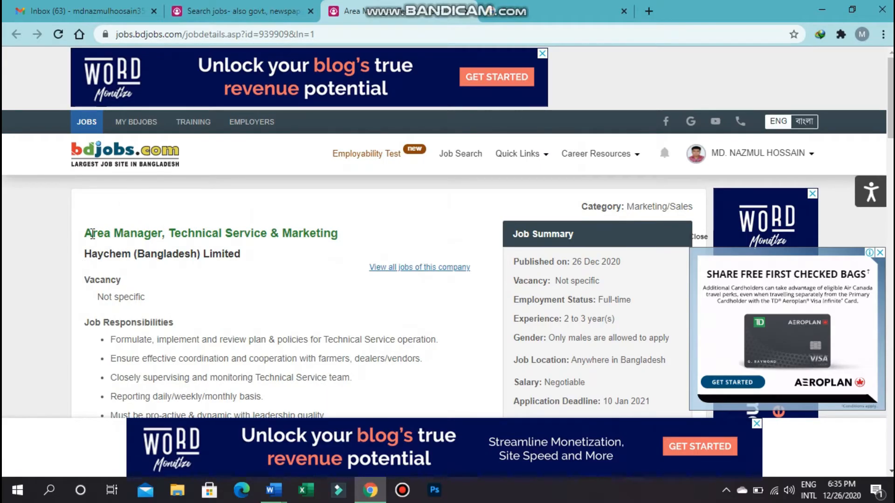
scroll(262, 239, down, 4)
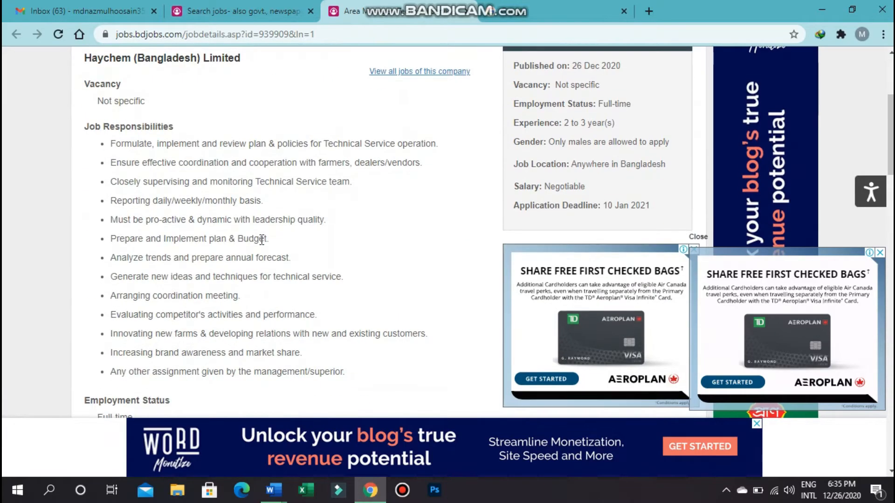
scroll(262, 239, up, 4)
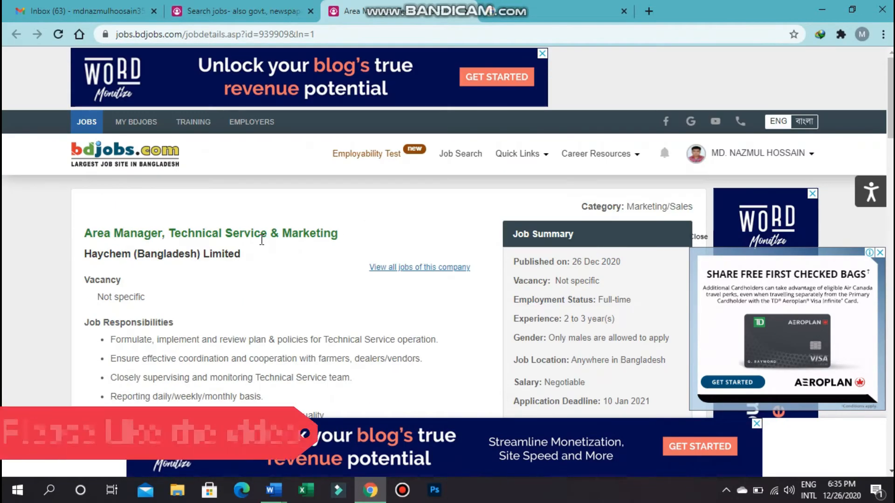
scroll(262, 239, down, 3)
scroll(262, 239, down, 2)
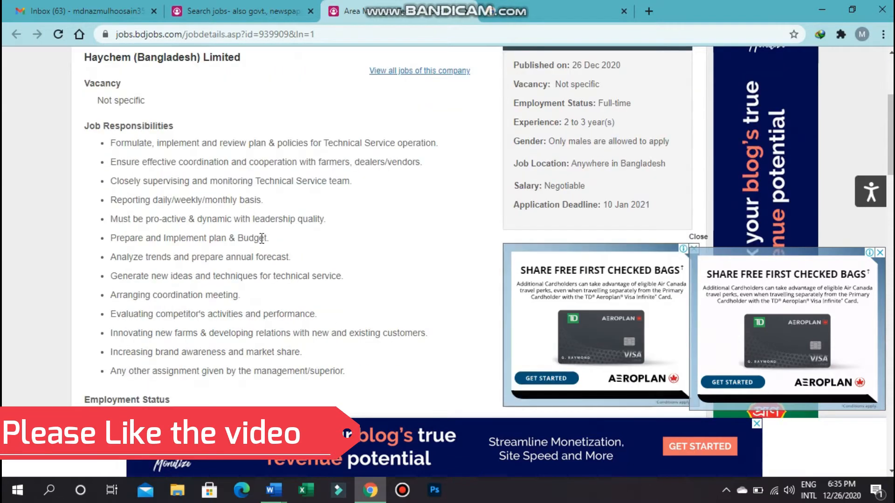
scroll(260, 234, up, 4)
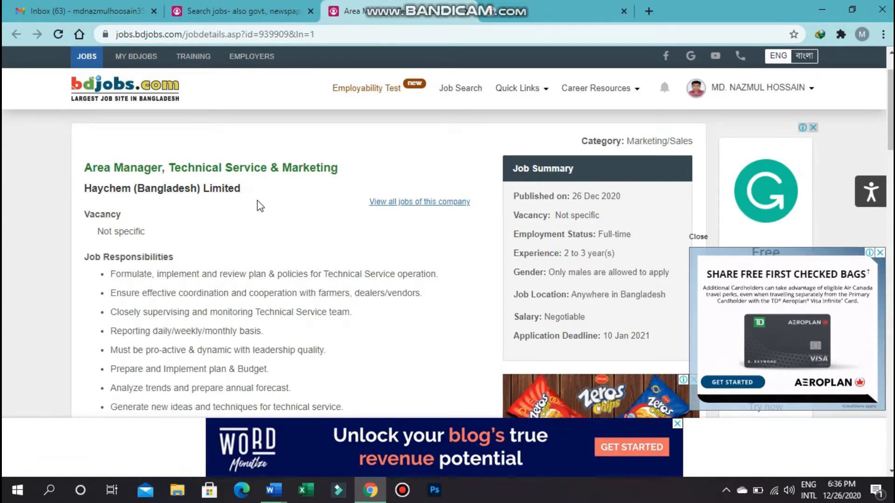
scroll(258, 204, down, 5)
scroll(259, 201, down, 10)
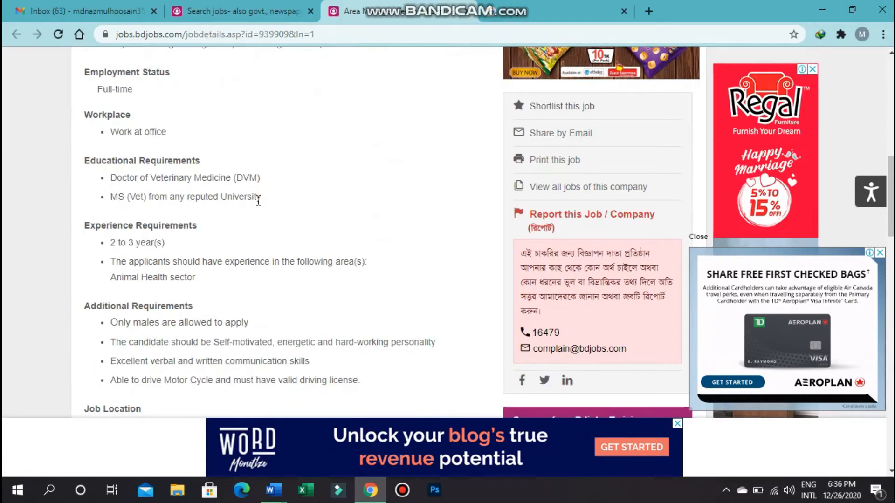
- Scroll down the posting to find its application Email section
scroll(259, 210, down, 5)
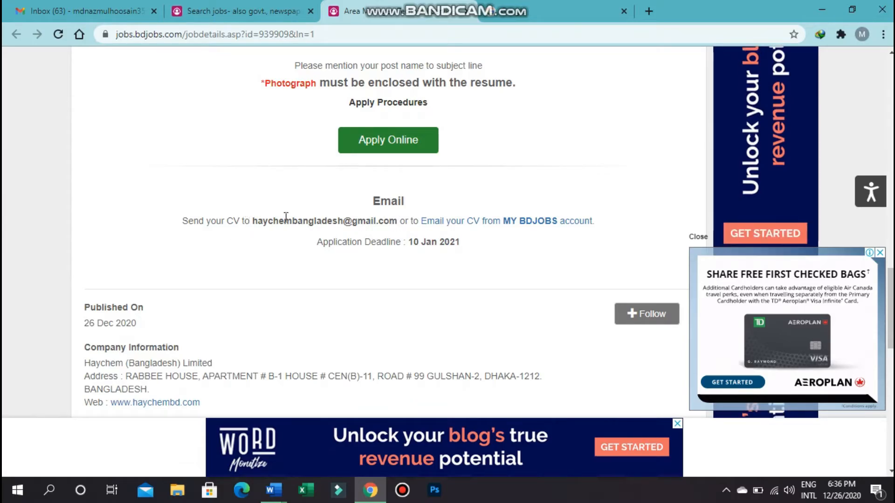
scroll(321, 223, down, 3)
scroll(321, 226, up, 4)
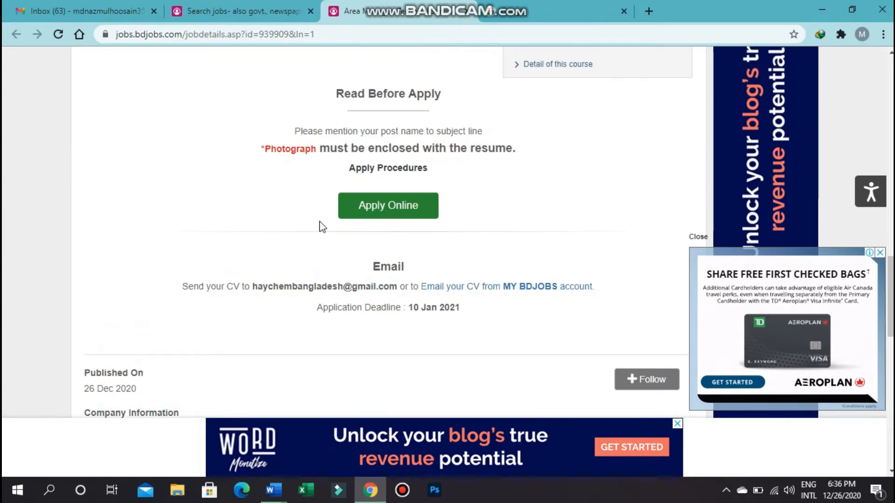
scroll(322, 227, down, 1)
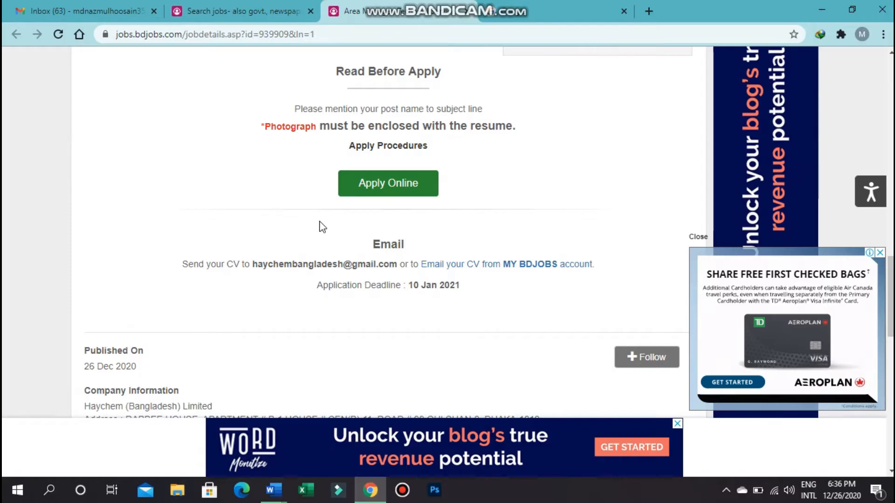
scroll(321, 227, down, 1)
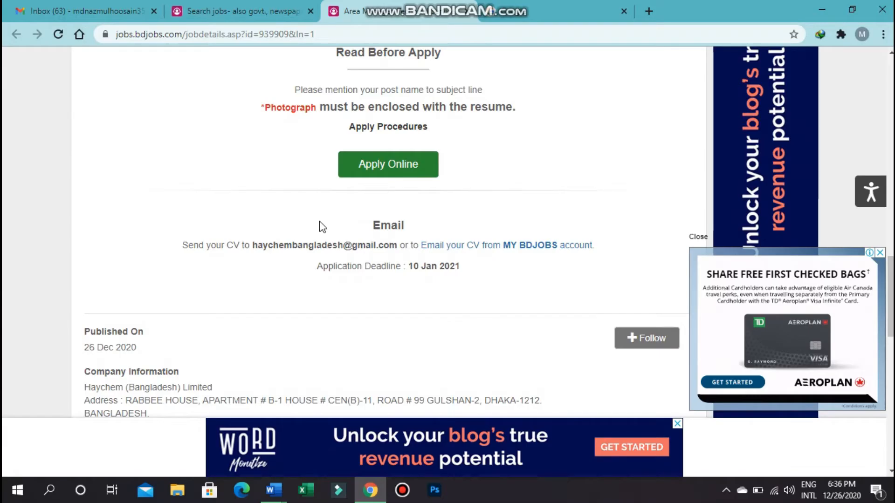
scroll(321, 227, up, 1)
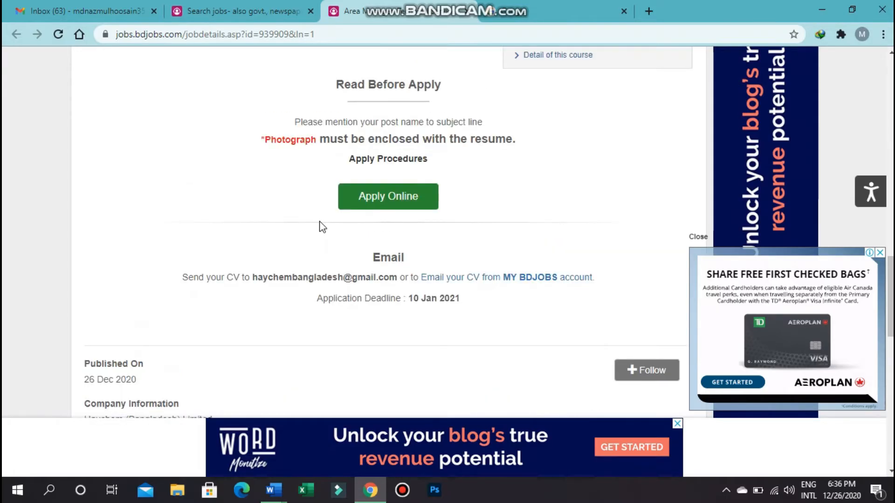
scroll(322, 227, up, 3)
scroll(317, 221, down, 4)
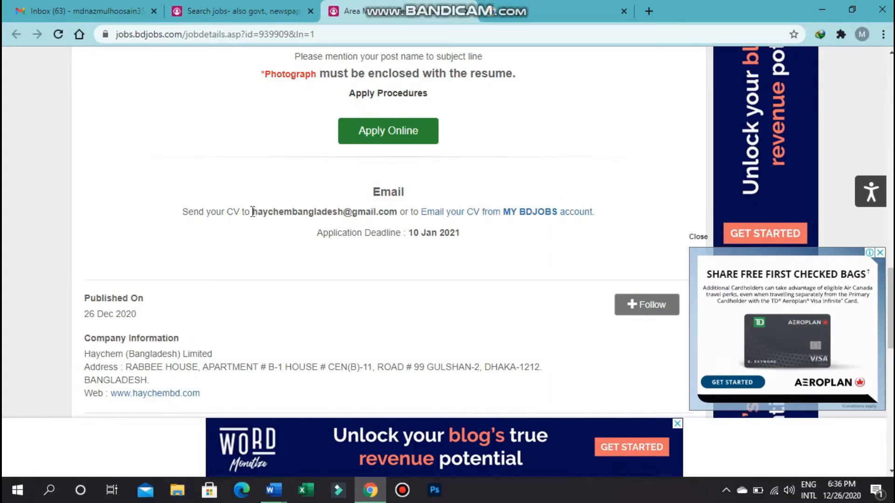
- Copy the employer's application e-mail address and return to the Gmail tab
drag(252, 212, 397, 212)
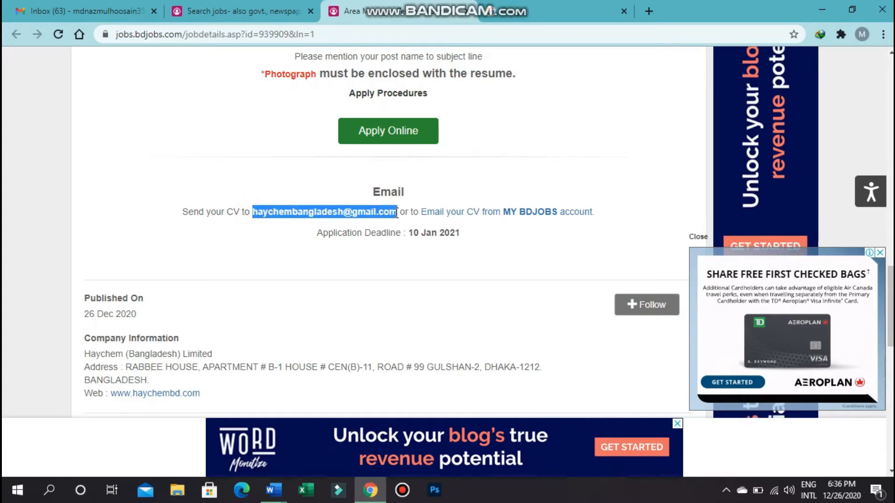
right_click(386, 212)
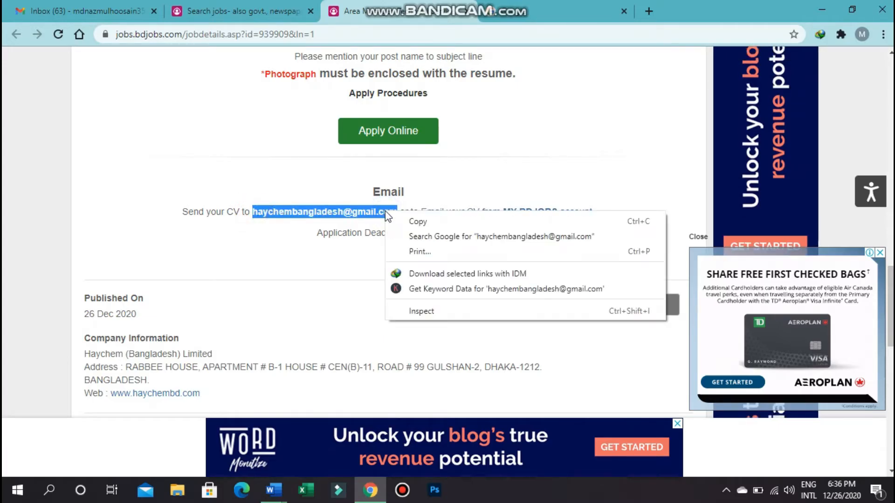
click(405, 222)
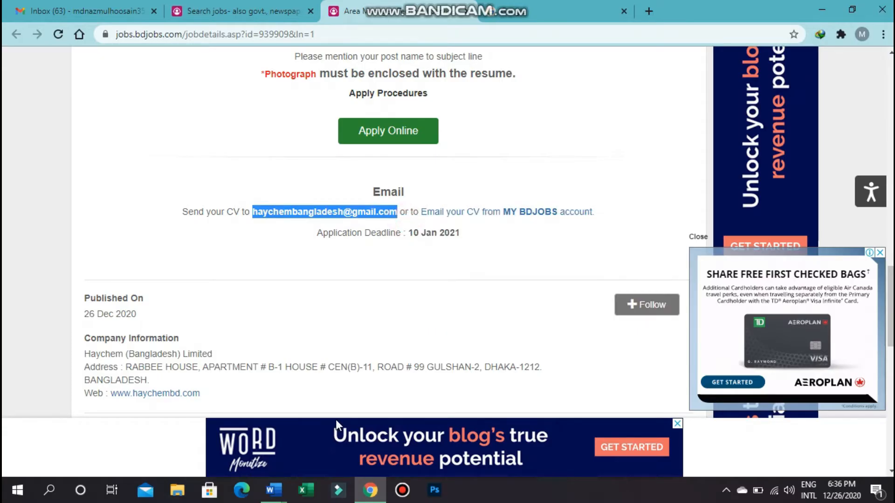
click(54, 11)
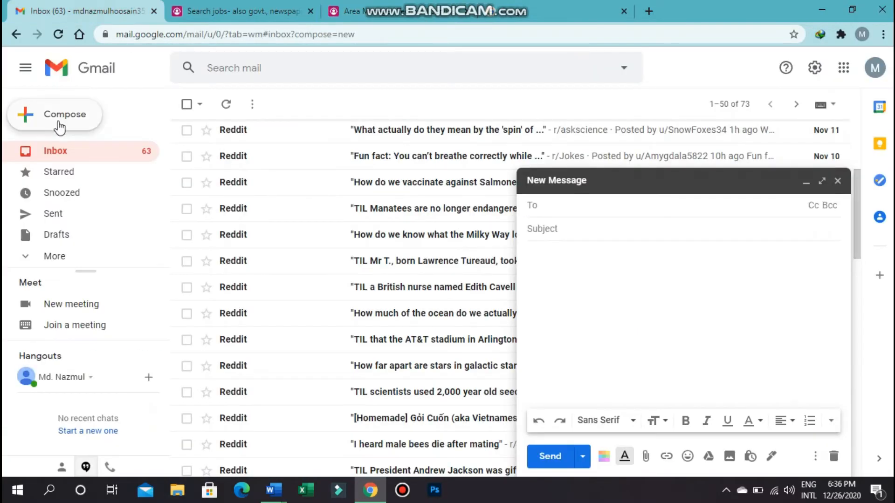
- Discard the old draft and start a new message addressed to the copied application address
click(838, 181)
click(81, 116)
click(562, 206)
right_click(559, 206)
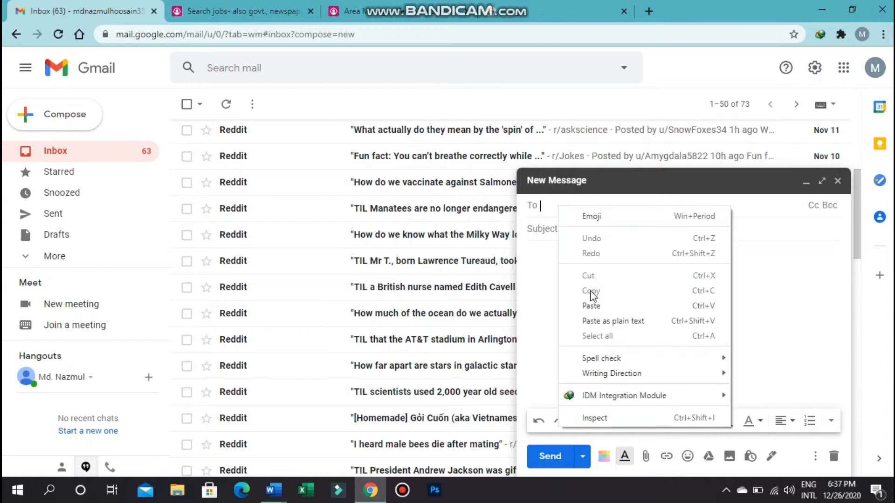
click(591, 306)
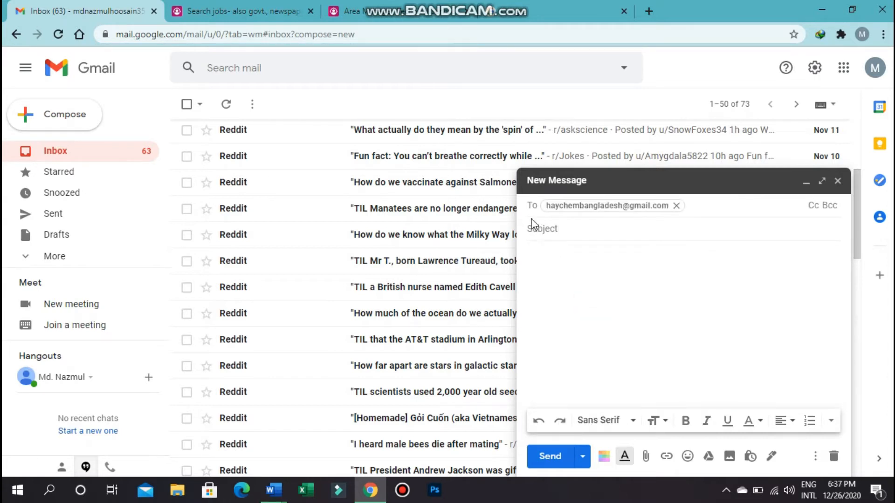
- Place the cursor in the draft's empty Subject line
click(546, 229)
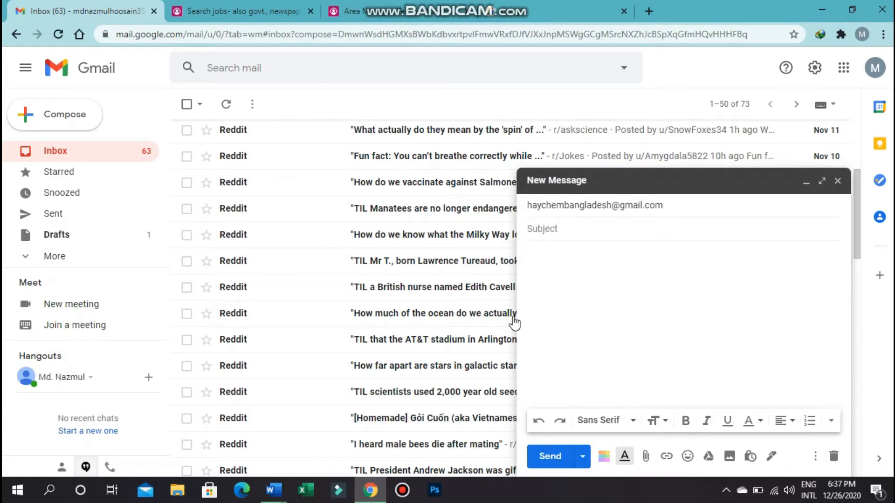
click(539, 254)
click(535, 260)
click(536, 228)
click(546, 230)
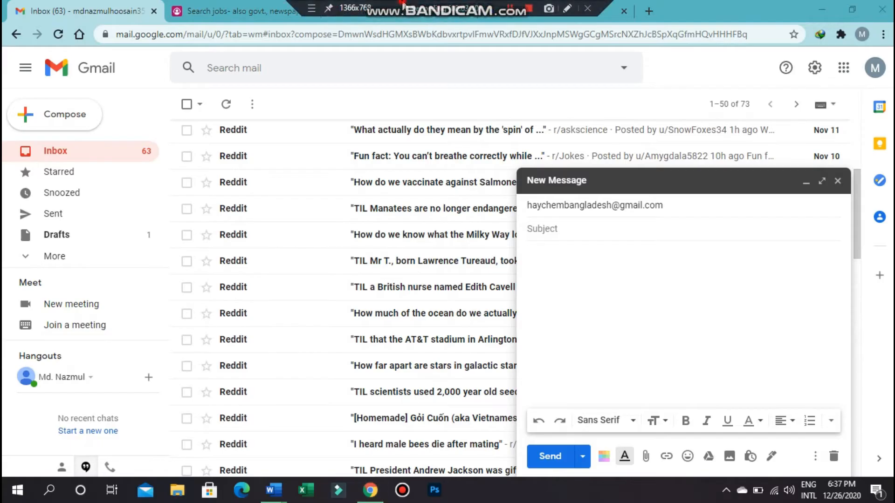
- Return to the Haychem posting on bdjobs and scroll to its title to check the post name
click(261, 12)
click(386, 10)
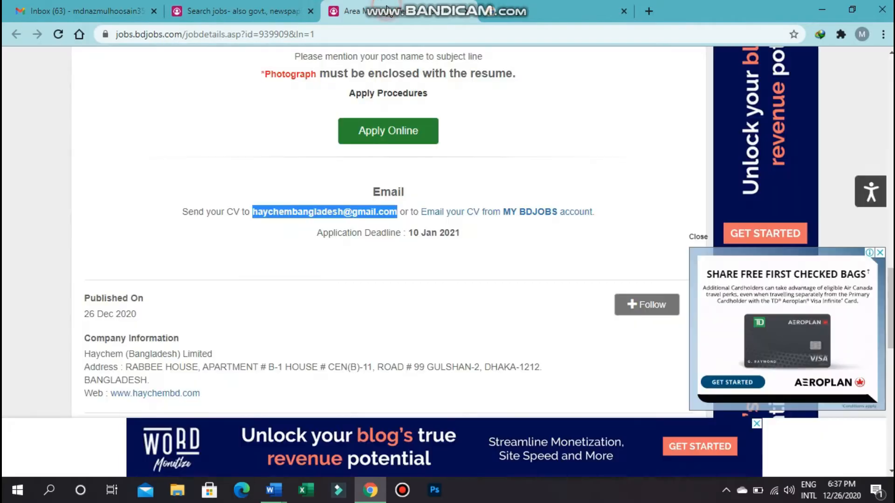
scroll(315, 176, up, 7)
scroll(315, 176, up, 10)
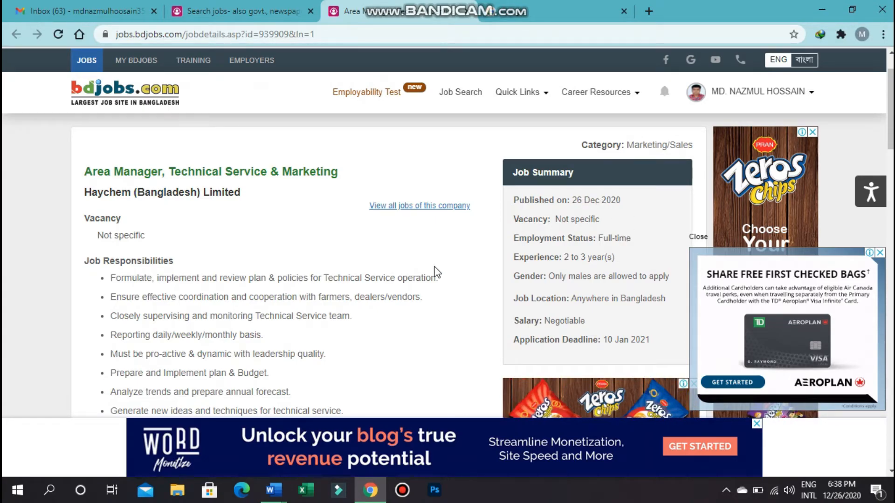
scroll(436, 271, down, 3)
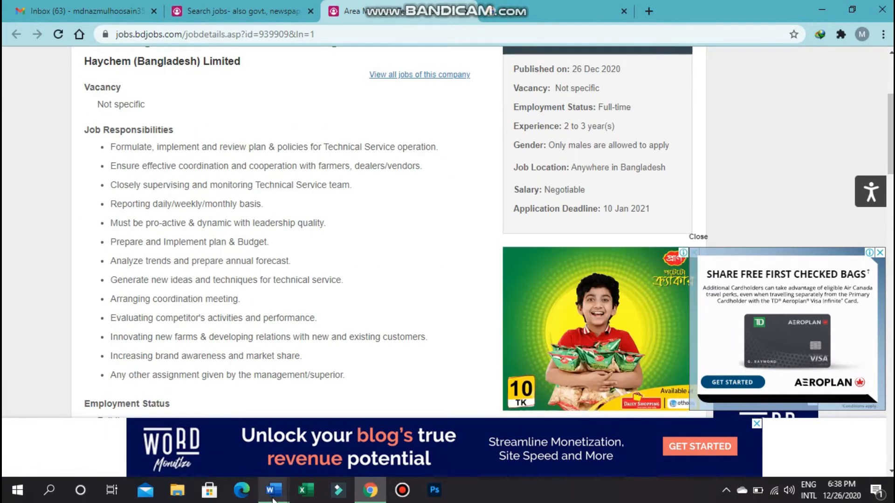
mouse_move(274, 498)
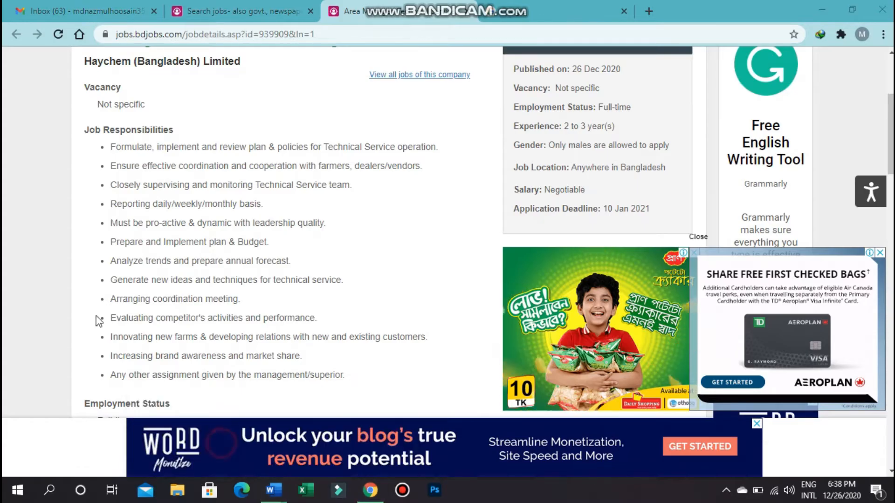
key(alt+Tab)
scroll(447, 265, up, 5)
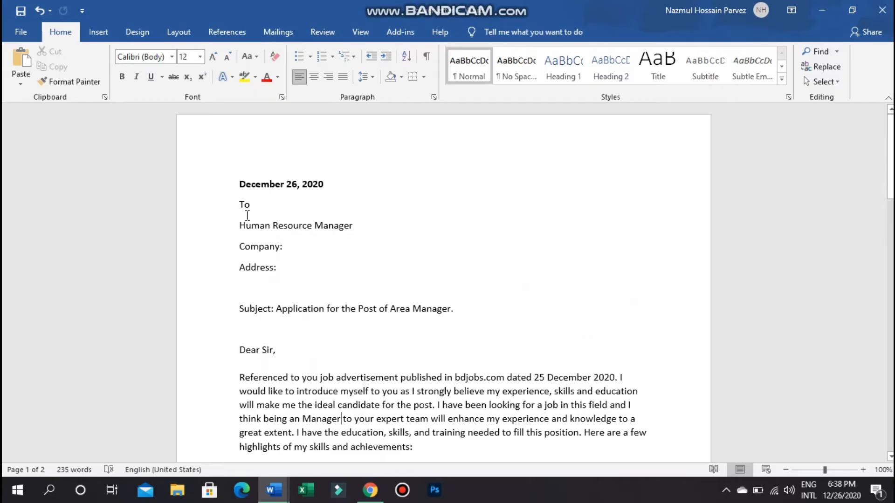
scroll(360, 247, down, 1)
scroll(360, 246, down, 3)
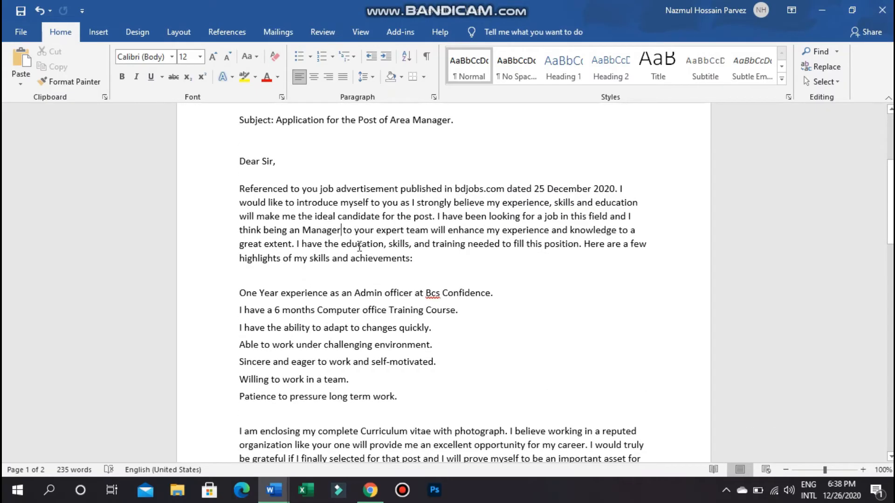
scroll(360, 246, down, 2)
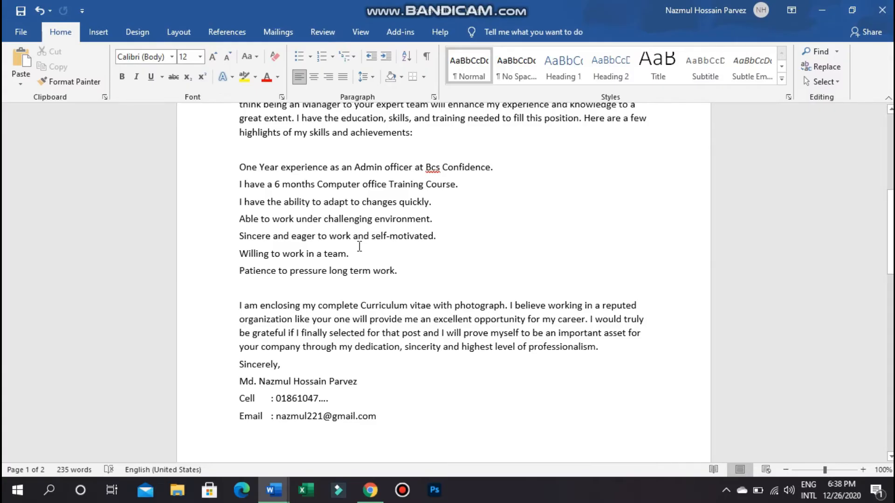
scroll(359, 246, up, 3)
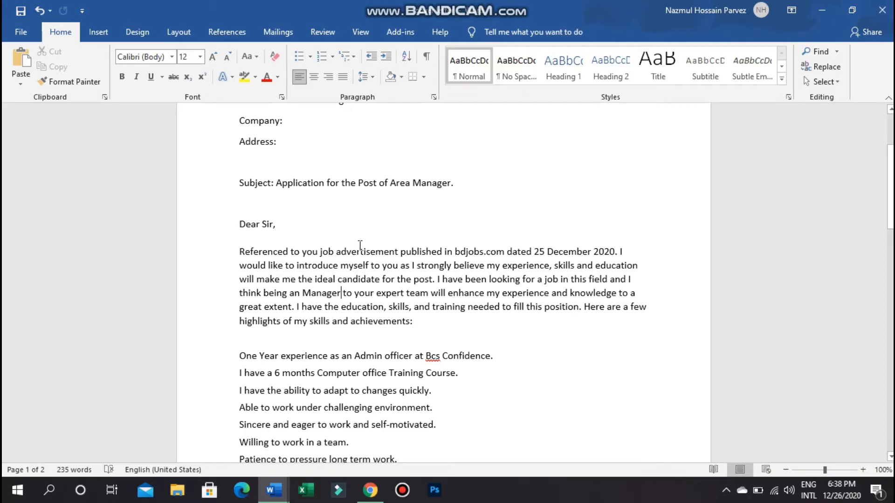
scroll(360, 245, up, 3)
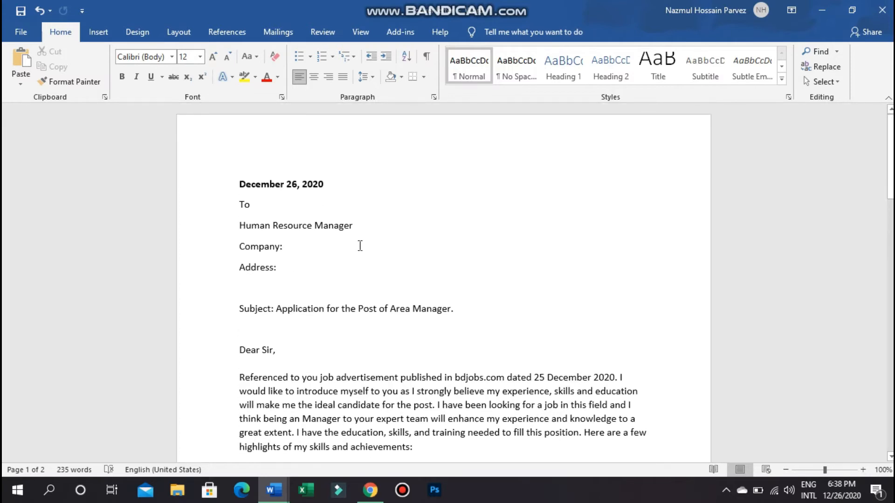
scroll(360, 245, down, 4)
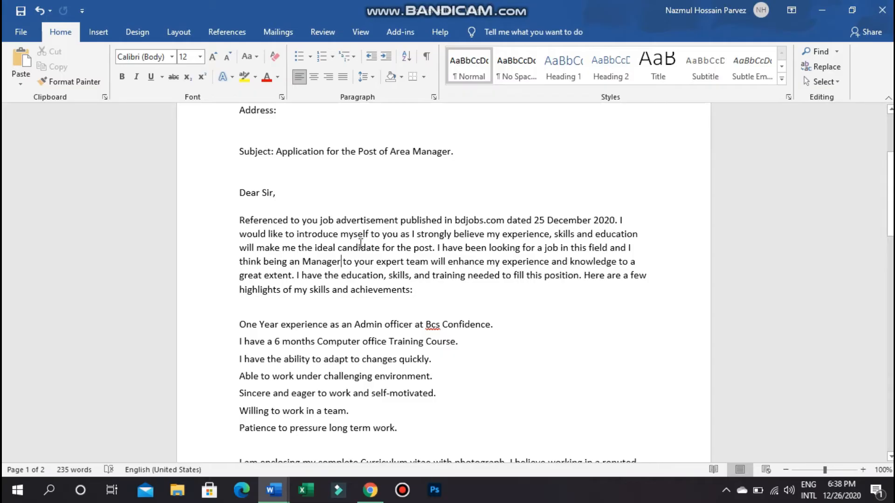
scroll(360, 243, down, 3)
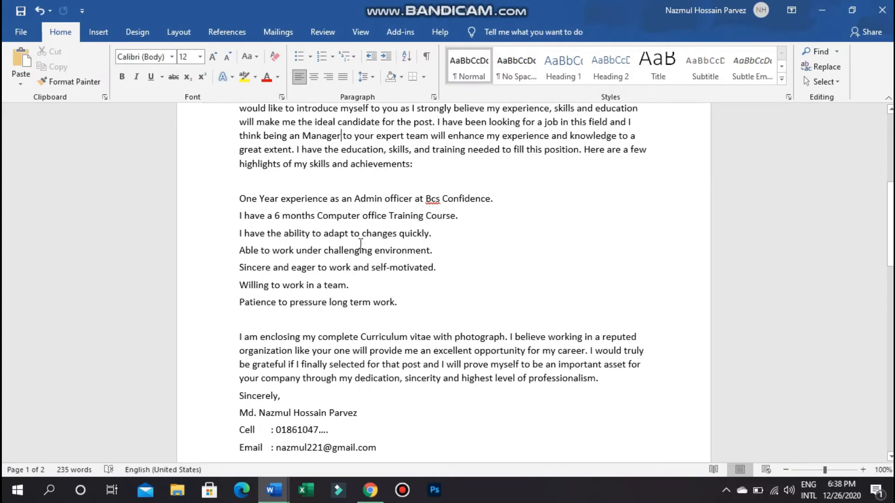
scroll(360, 244, up, 1)
scroll(361, 242, down, 3)
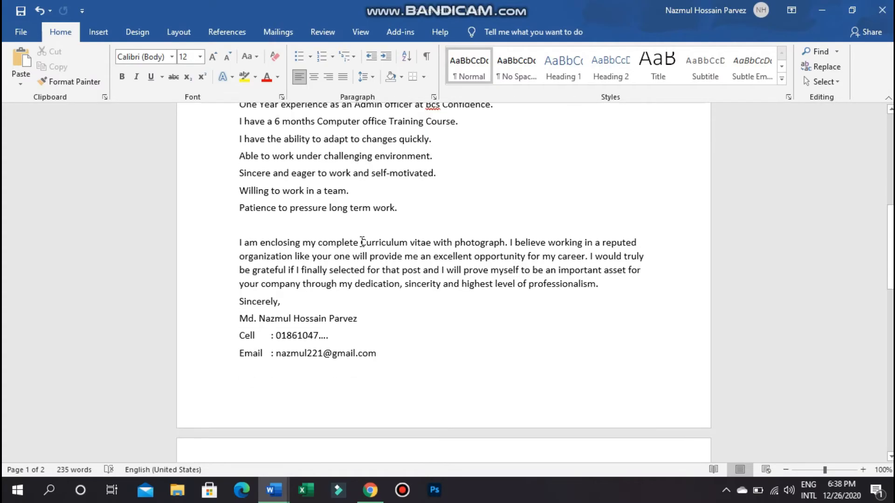
scroll(362, 242, up, 1)
scroll(362, 242, up, 3)
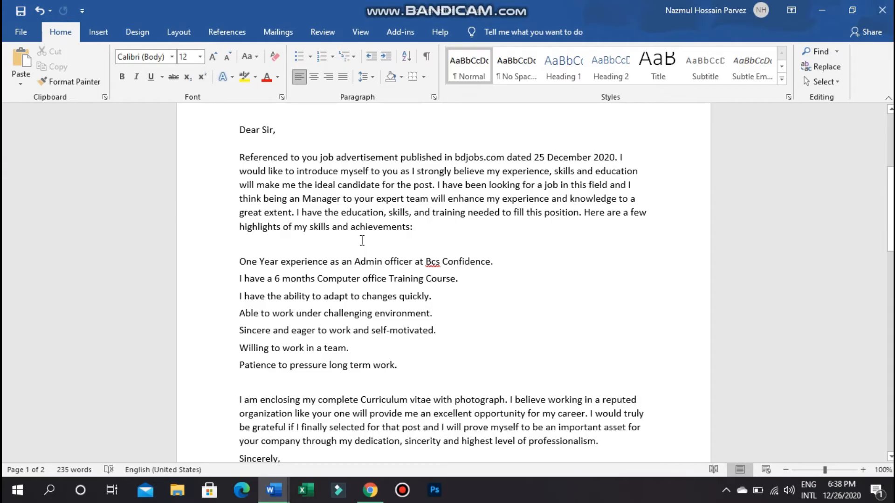
scroll(362, 241, up, 4)
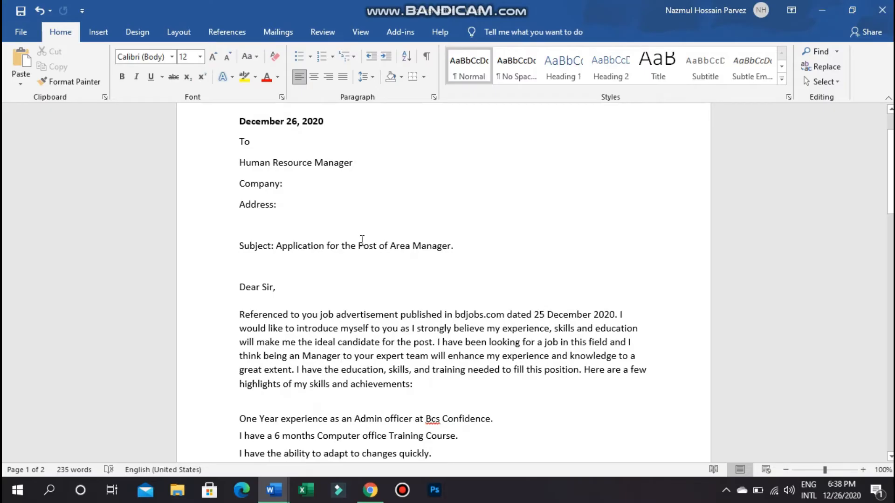
scroll(362, 239, up, 2)
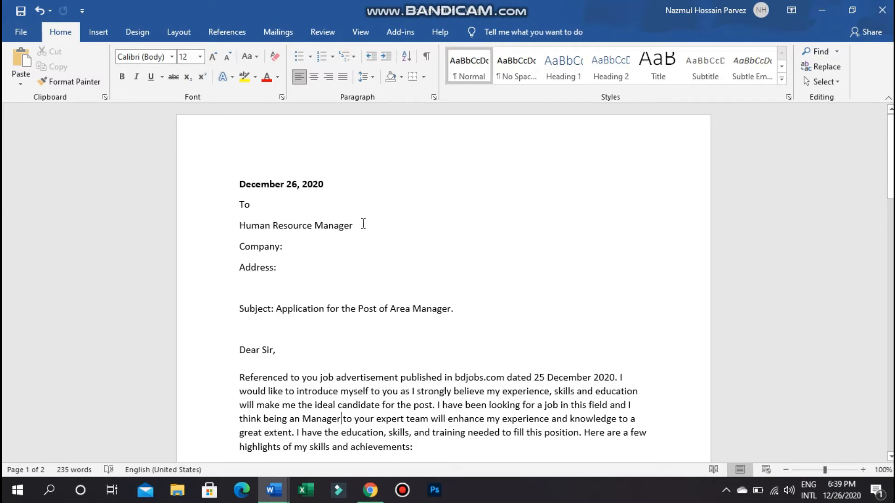
scroll(363, 223, down, 15)
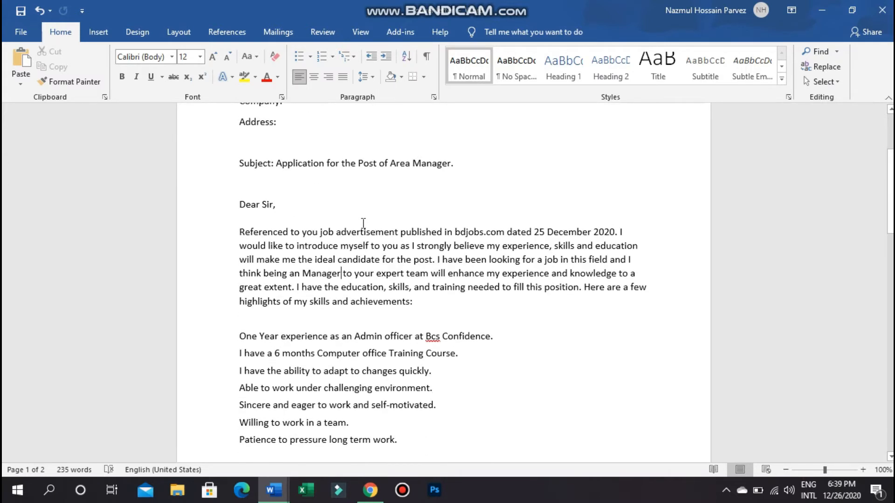
scroll(363, 224, down, 1)
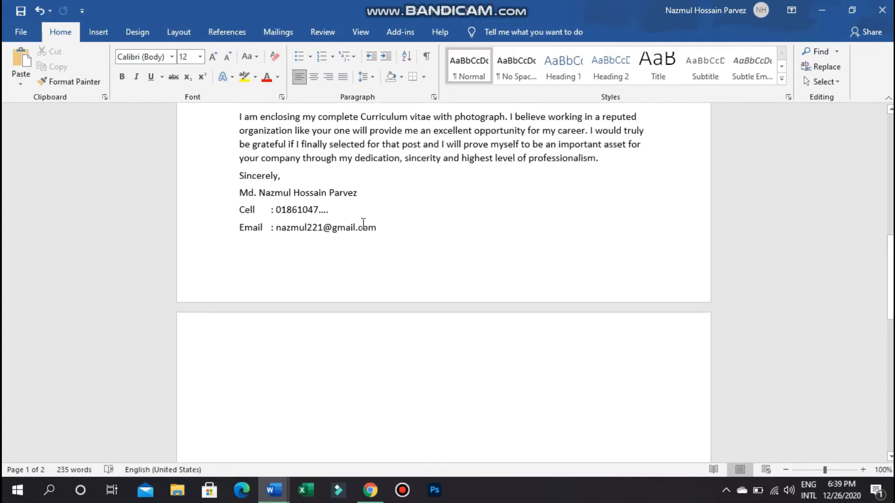
scroll(426, 222, up, 5)
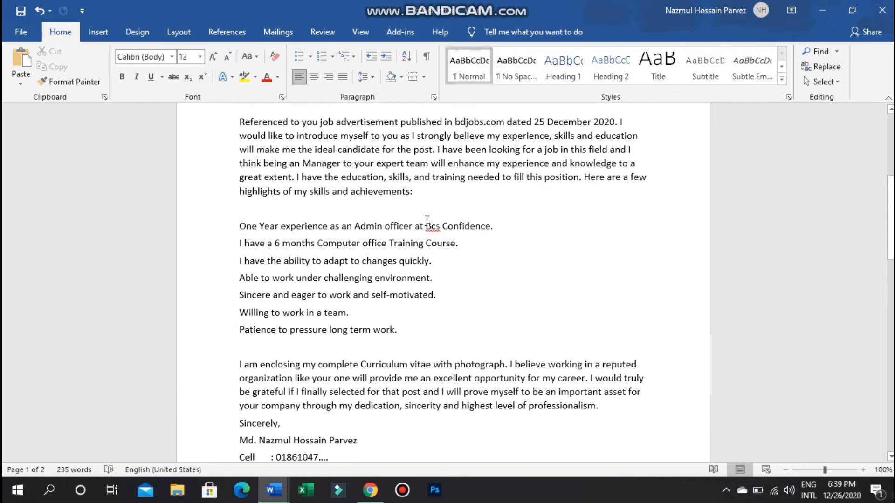
scroll(427, 221, up, 3)
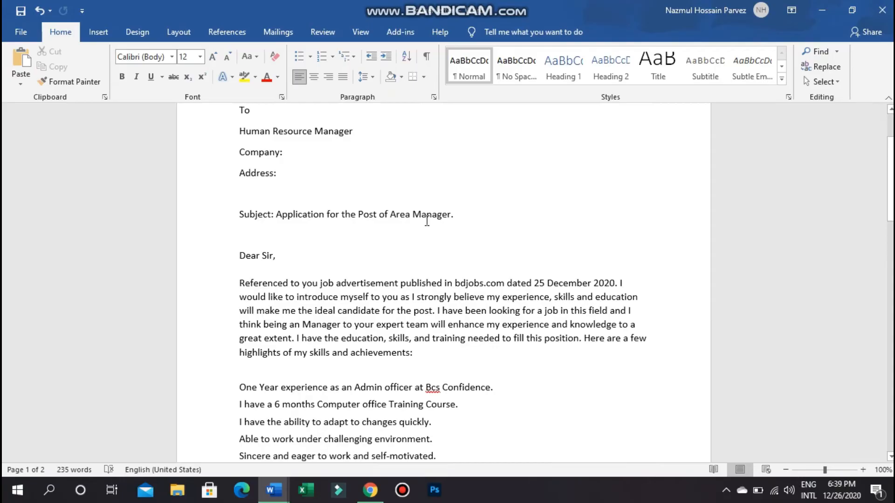
scroll(427, 221, up, 2)
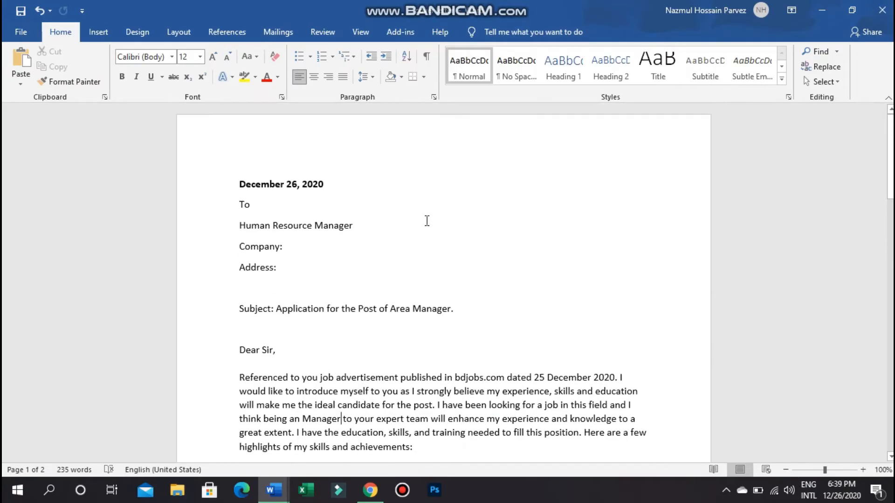
scroll(426, 221, down, 5)
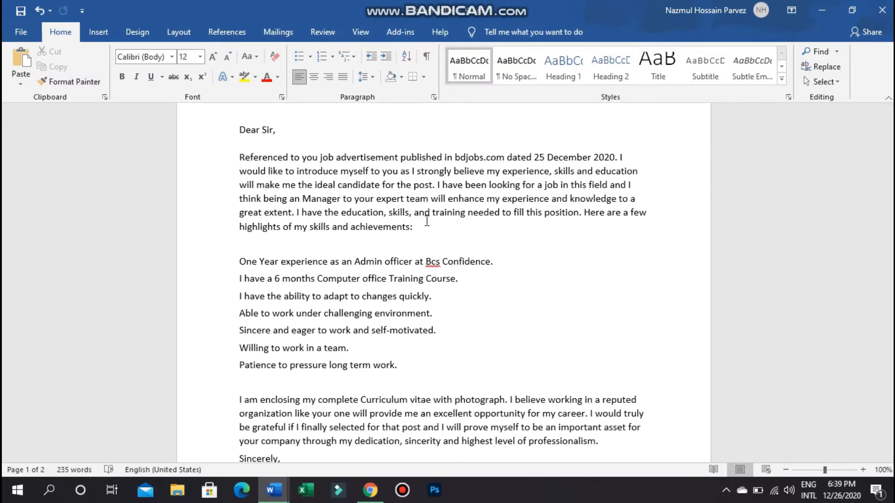
scroll(428, 220, up, 5)
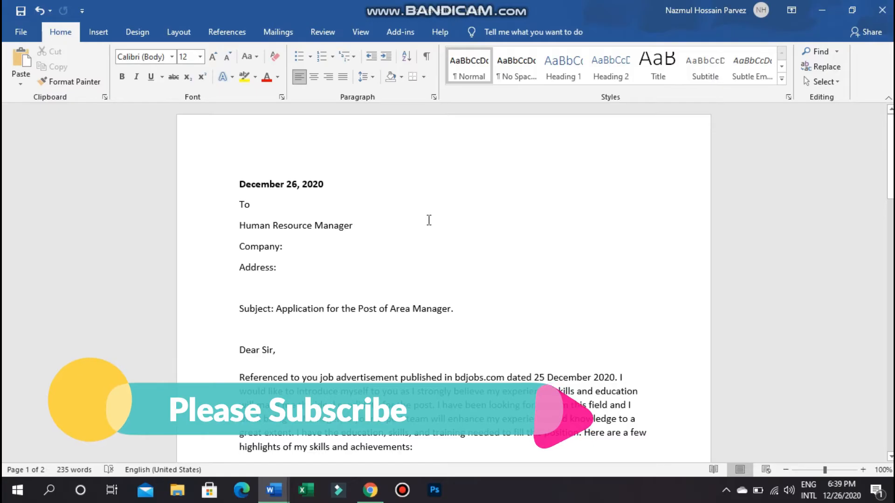
scroll(429, 220, down, 1)
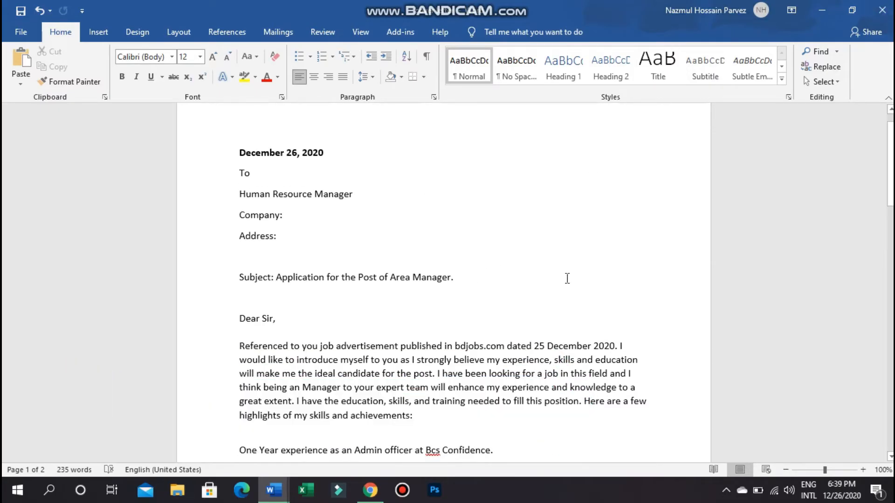
- Copy the subject 'Application for the Post of Area Manager' from the Word letter
click(370, 491)
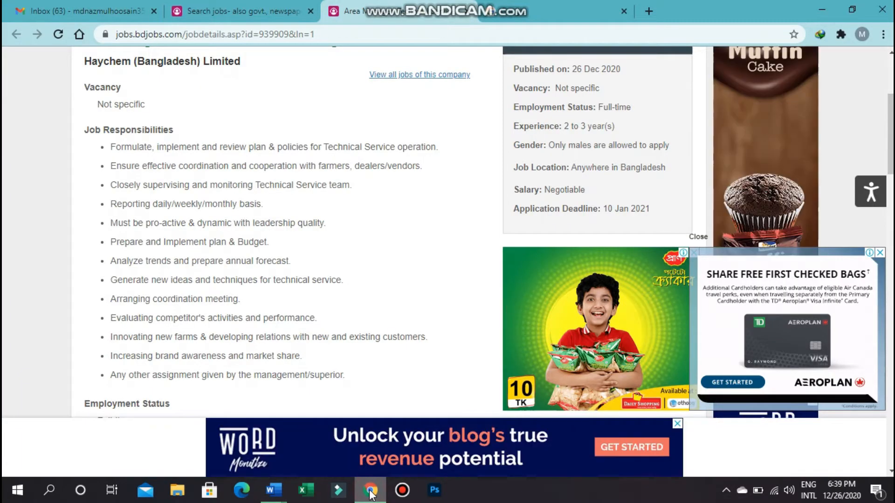
click(84, 11)
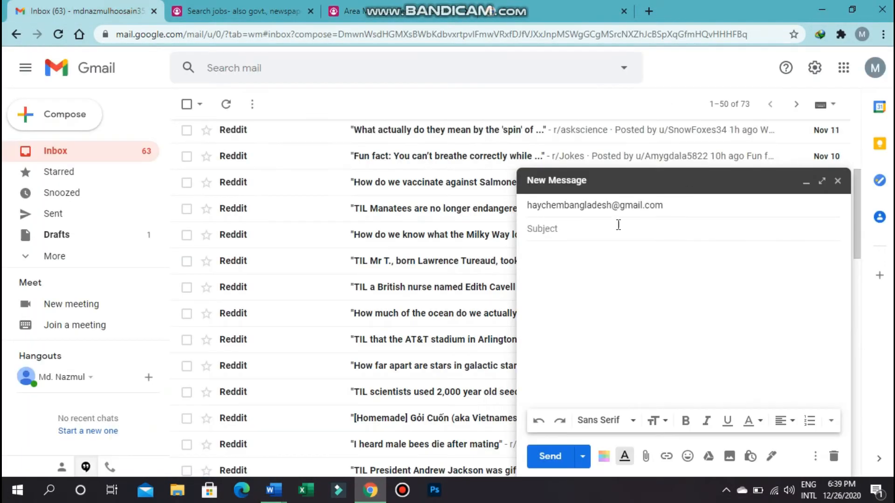
click(371, 494)
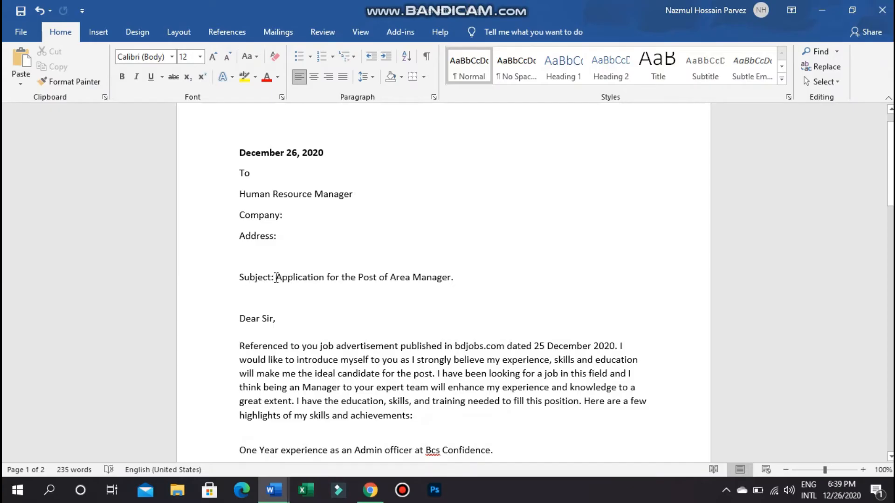
drag(278, 279, 451, 273)
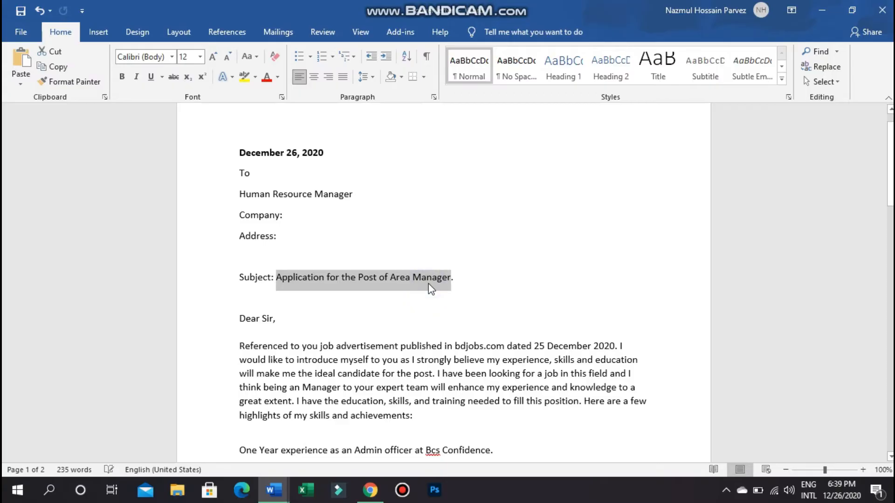
right_click(429, 282)
click(454, 307)
- Paste it as the Gmail draft's subject, then return to the Word letter
click(370, 491)
click(545, 225)
right_click(545, 224)
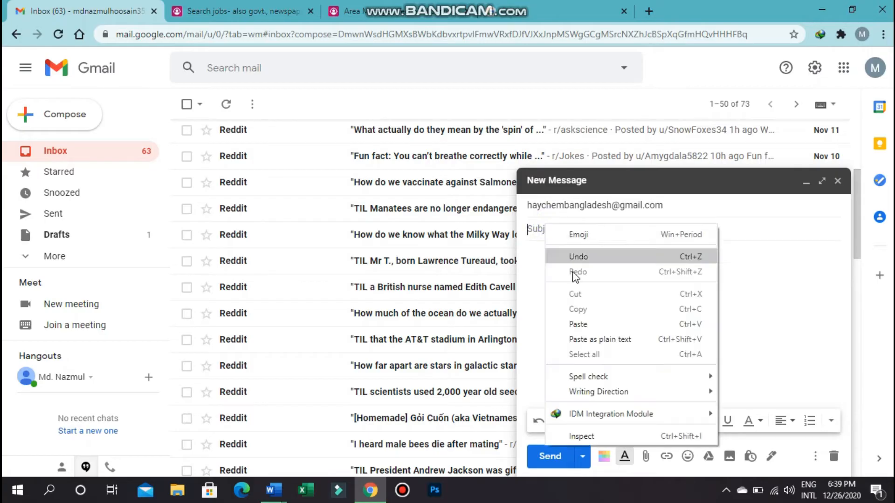
click(582, 320)
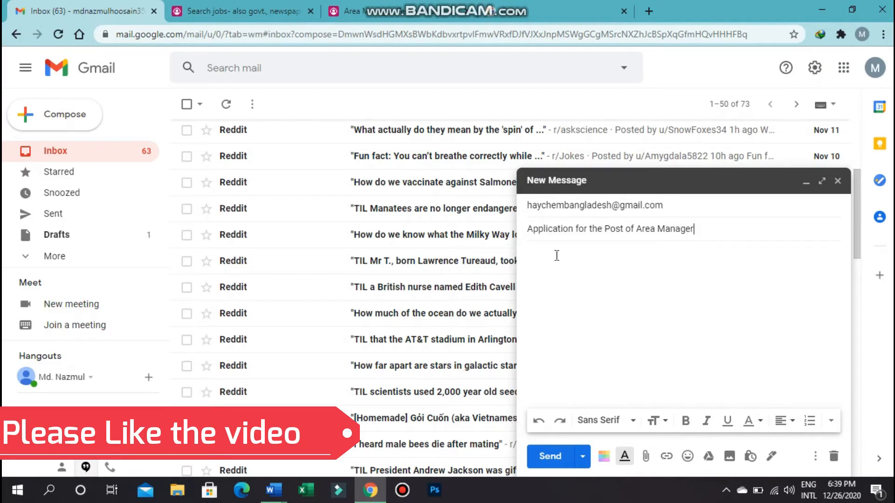
click(536, 251)
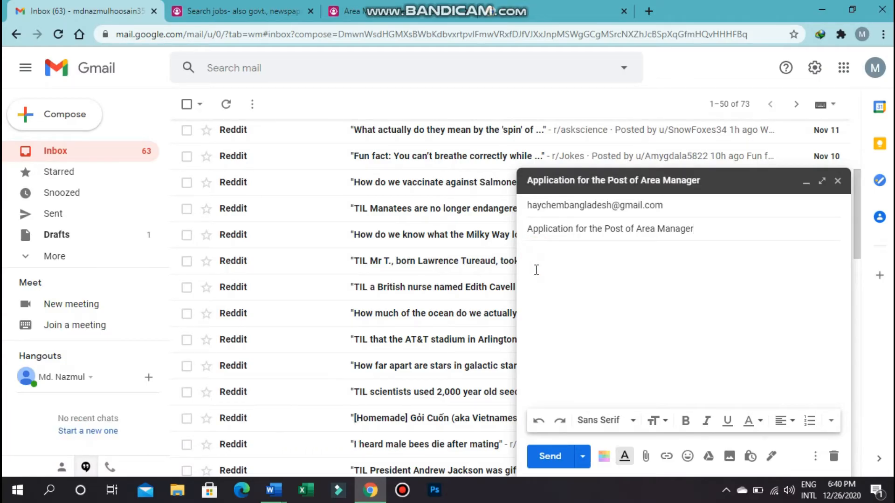
click(369, 494)
scroll(438, 244, up, 1)
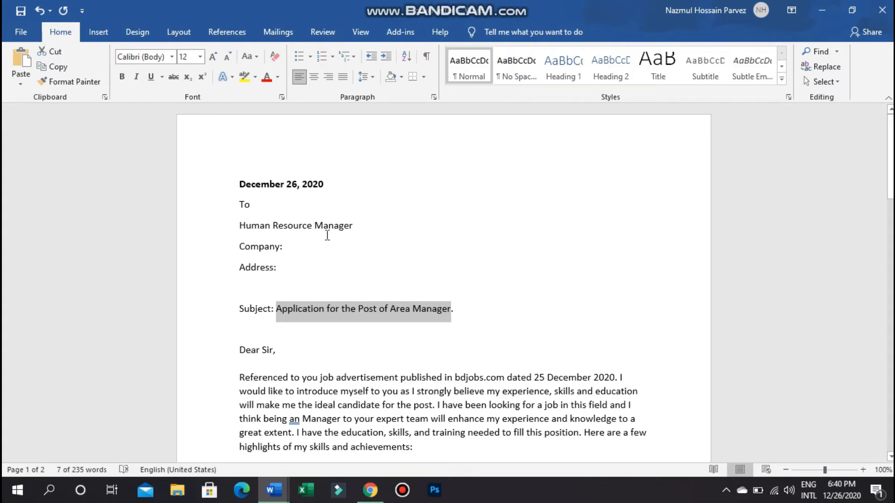
- Go to the bdjobs job details page and scroll to the Company Information section
click(279, 247)
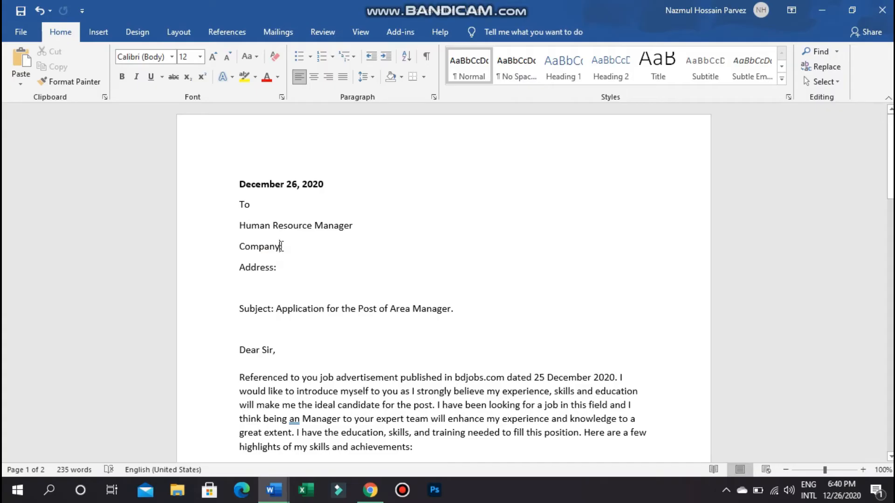
click(370, 490)
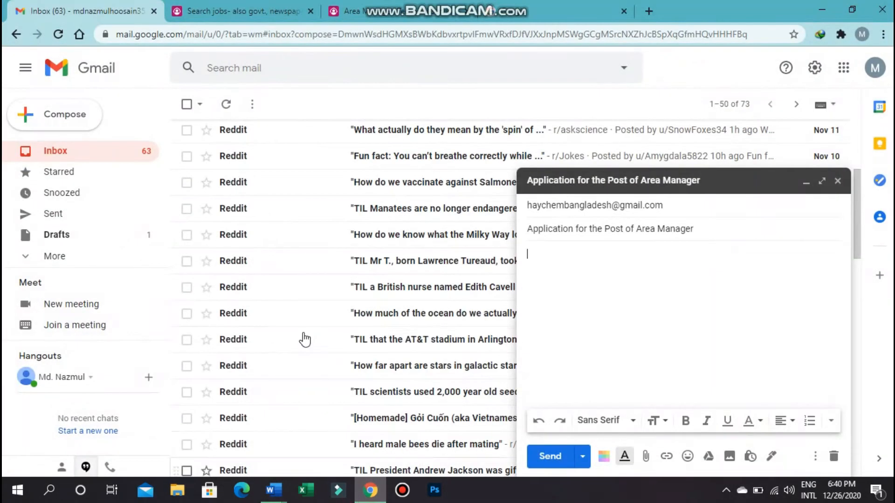
click(391, 11)
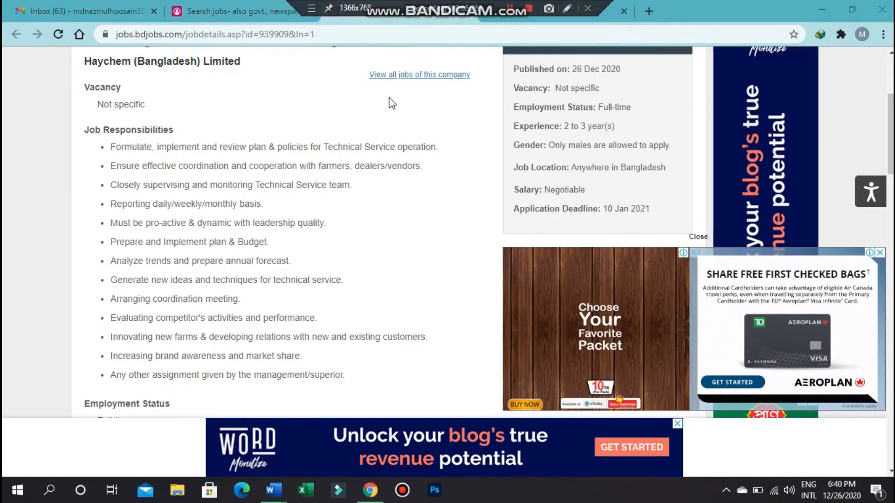
scroll(348, 200, down, 5)
scroll(348, 200, up, 7)
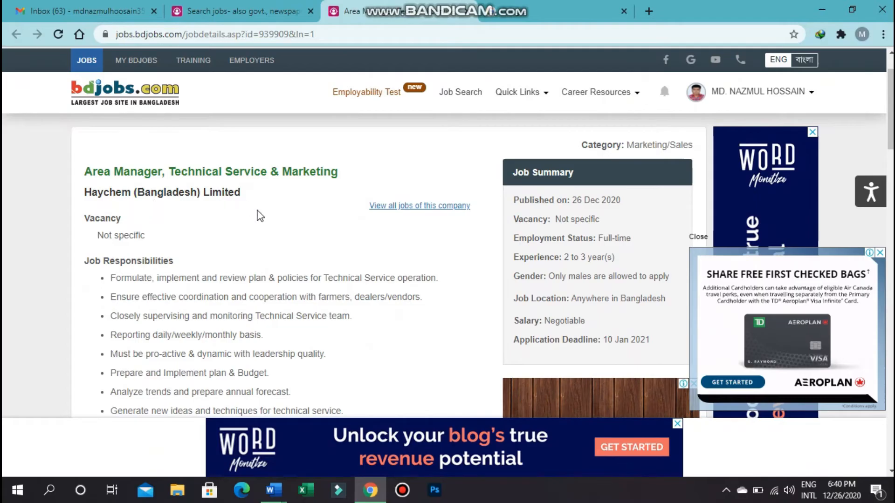
scroll(277, 254, down, 10)
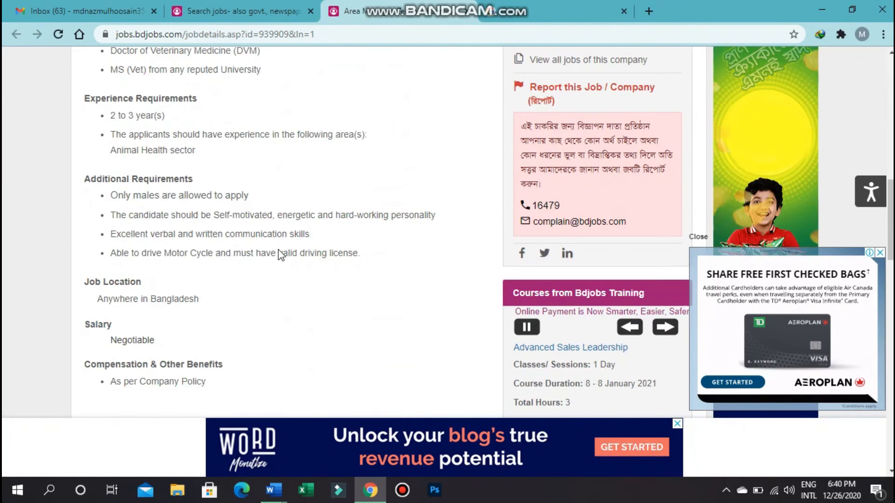
scroll(277, 254, down, 10)
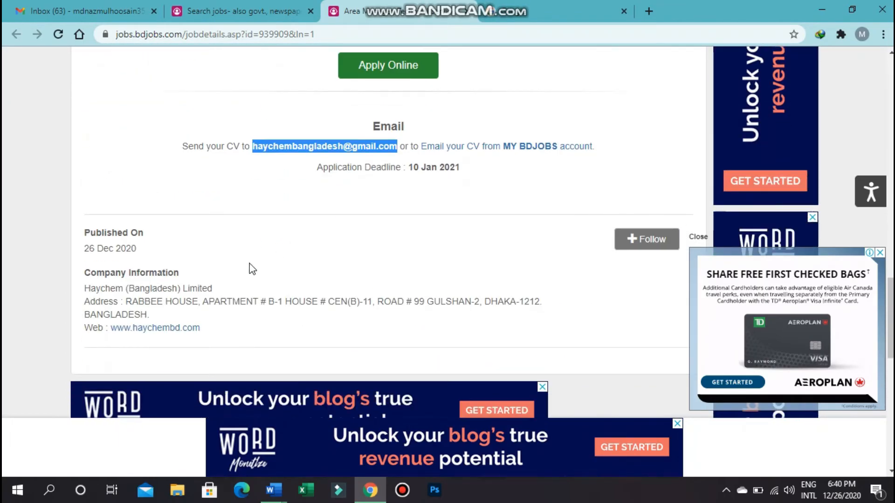
scroll(116, 261, down, 3)
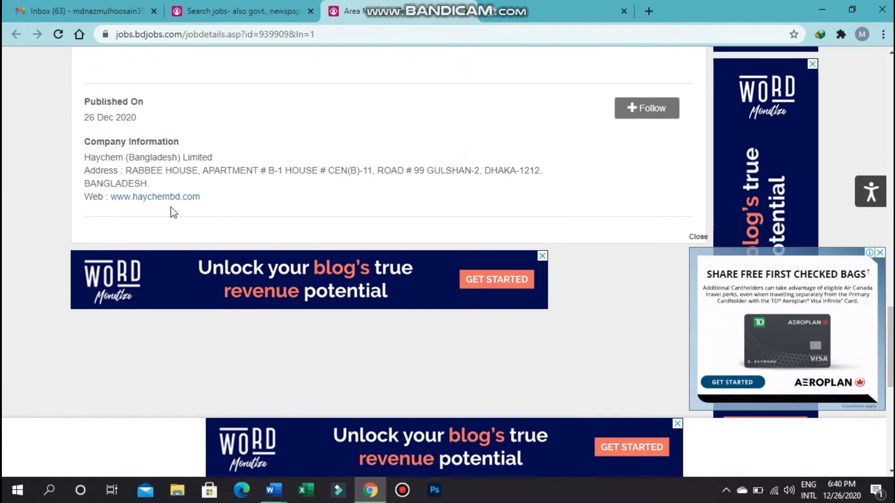
- Copy the company name Haychem (Bangladesh) Limited and return to the Word letter
drag(86, 157, 214, 158)
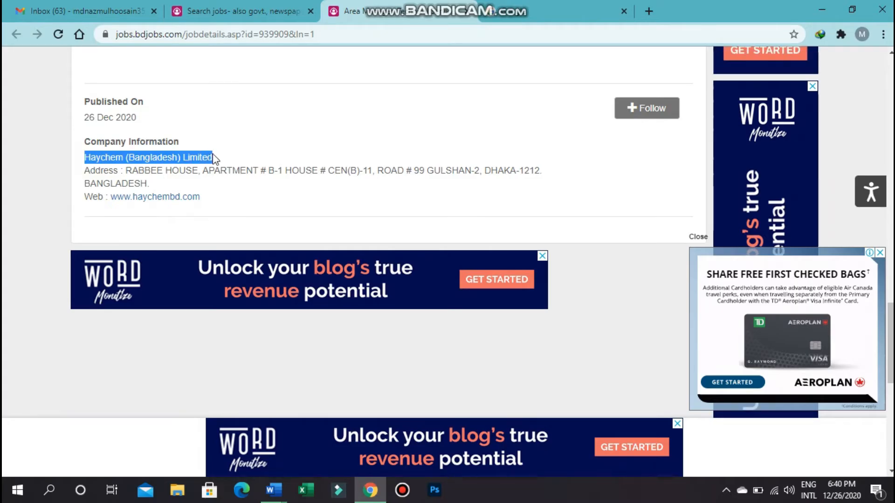
right_click(213, 158)
click(223, 164)
click(274, 490)
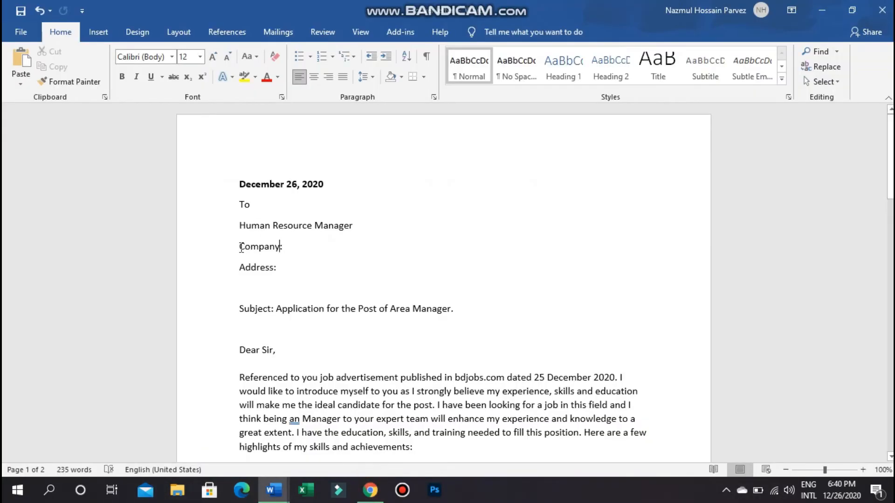
- Paste Haychem (Bangladesh) Limited over the Company: placeholder, keeping Address: on its own line
drag(238, 247, 288, 246)
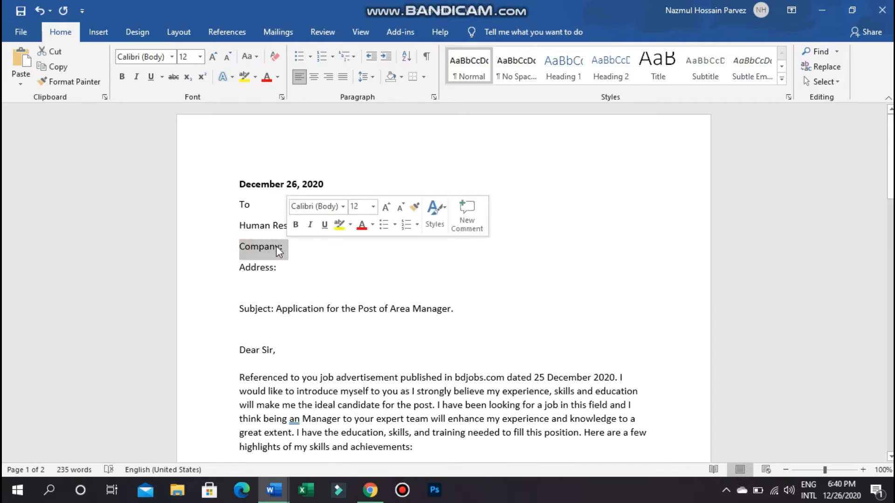
right_click(271, 247)
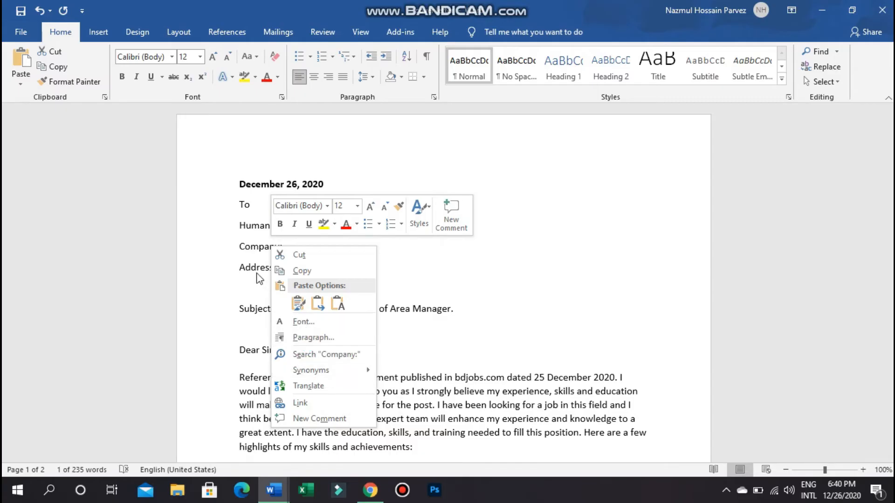
click(244, 247)
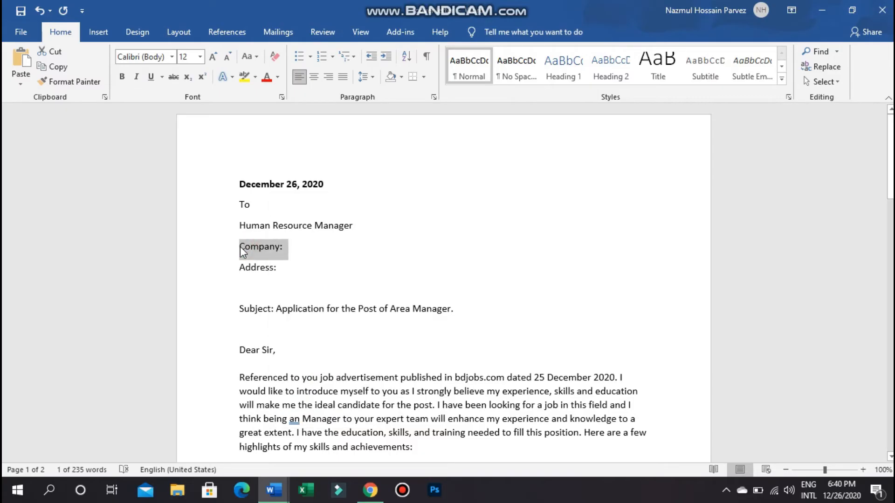
key(ctrl+v)
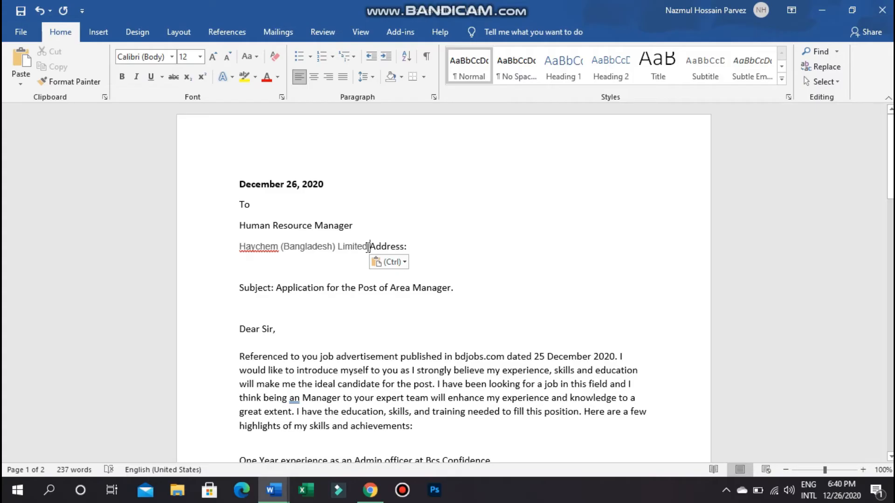
key(Return)
drag(373, 244, 257, 249)
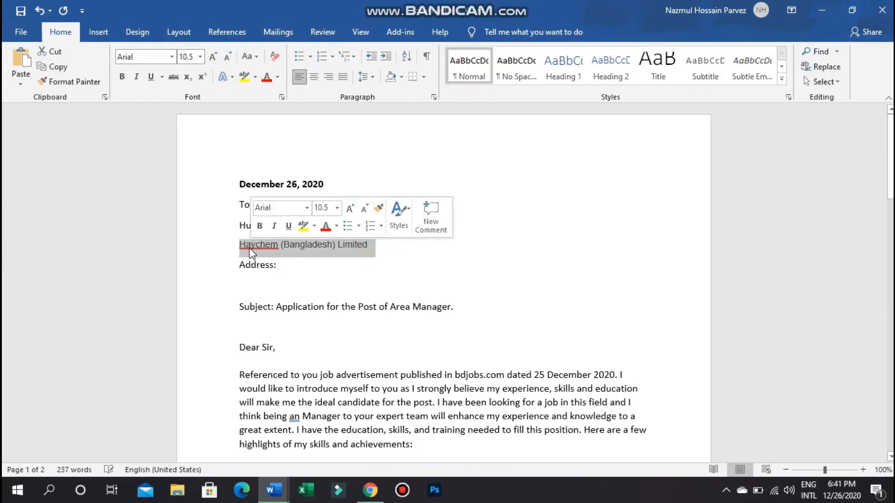
- Format the company name in Calibri (Body), size 12, Automatic black
click(171, 57)
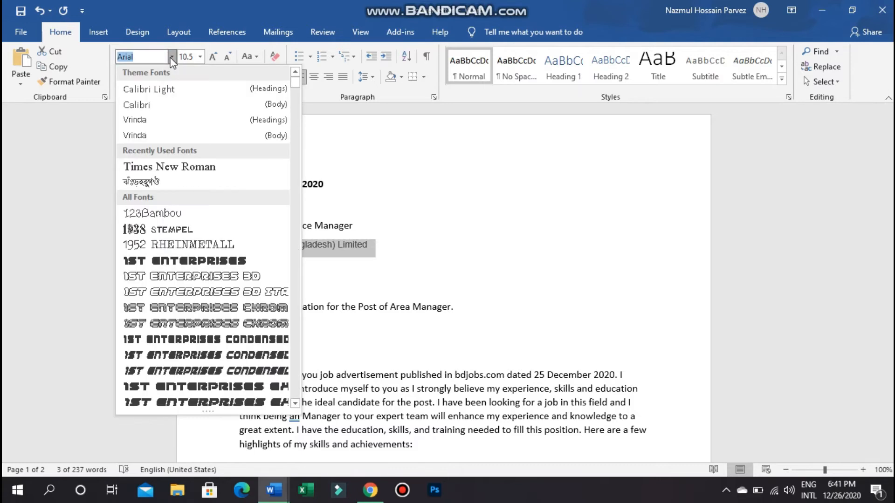
click(157, 105)
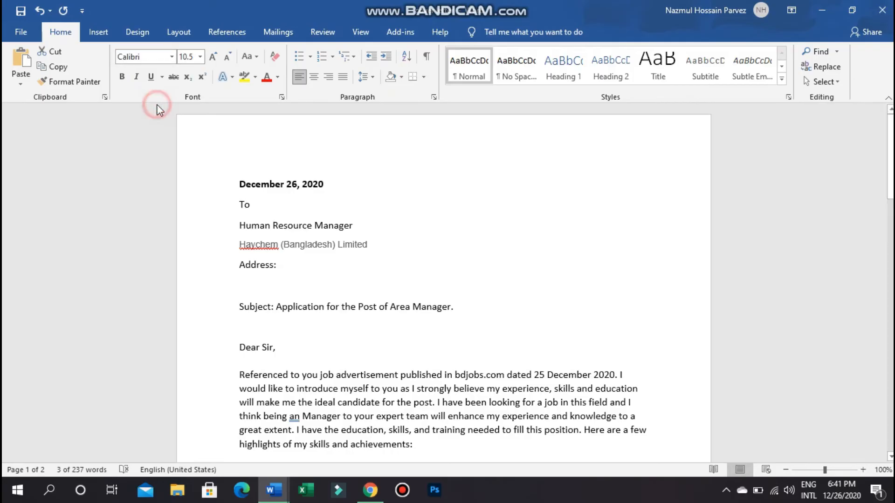
click(200, 56)
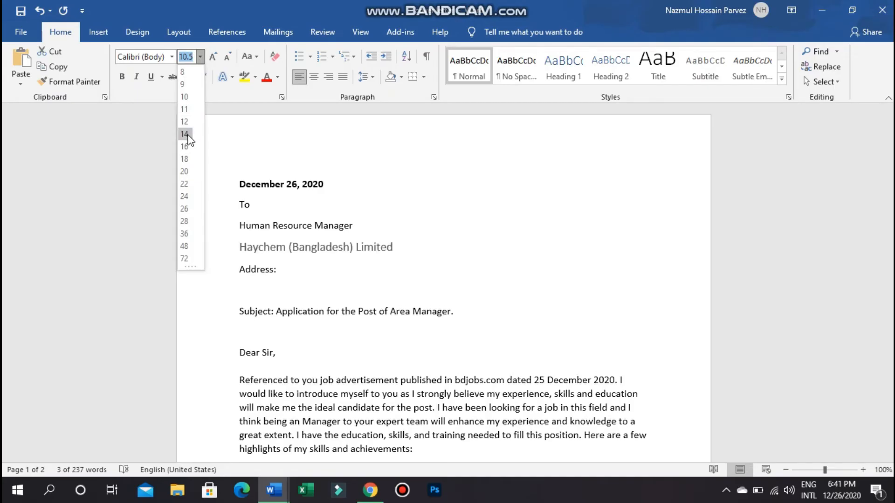
click(186, 122)
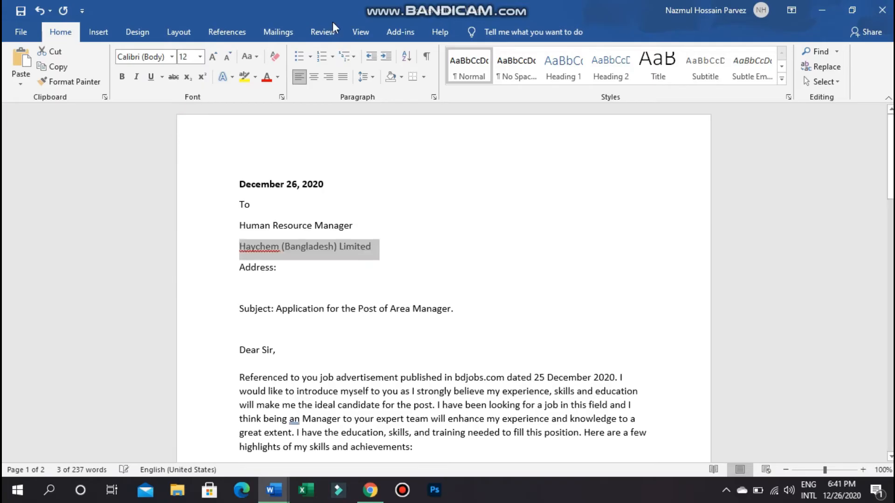
click(278, 77)
click(273, 89)
click(318, 276)
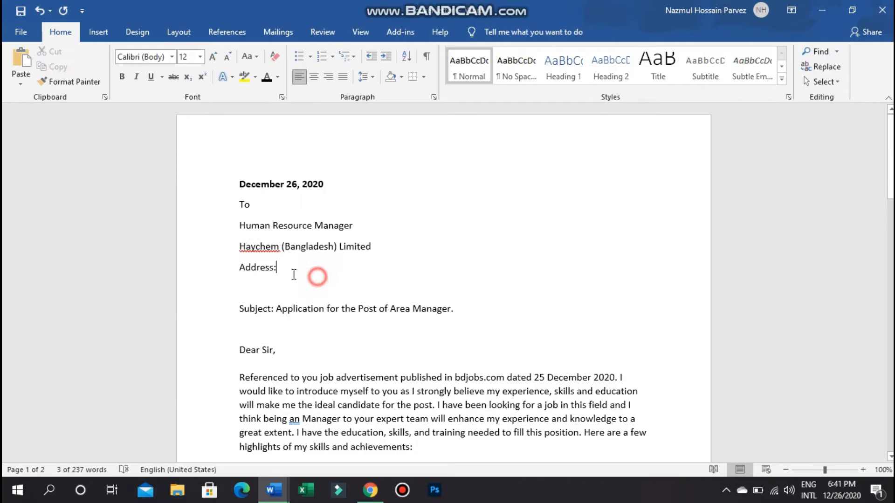
drag(236, 266, 295, 265)
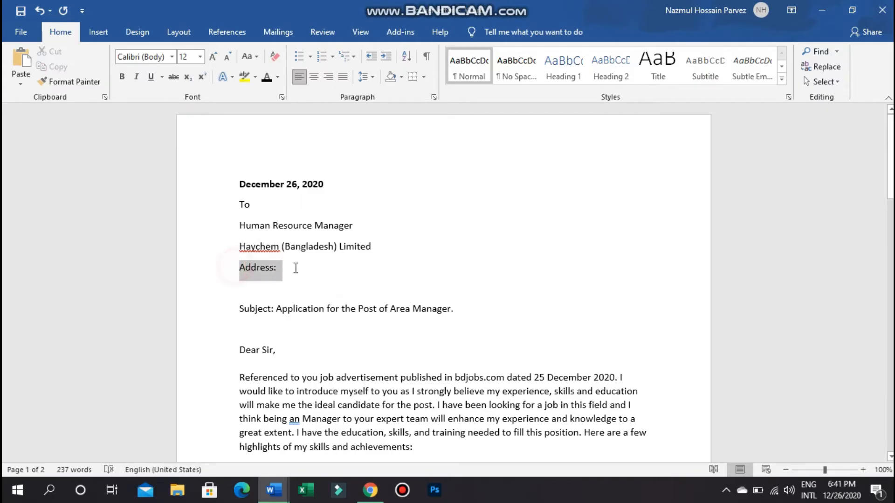
- Copy the company's address from the job page and paste it over the Address: placeholder
click(371, 490)
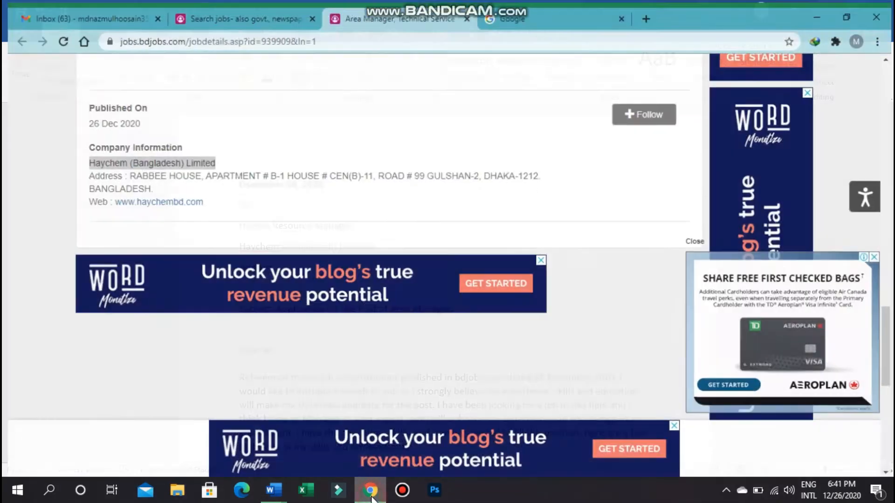
drag(85, 157, 213, 158)
drag(126, 171, 540, 176)
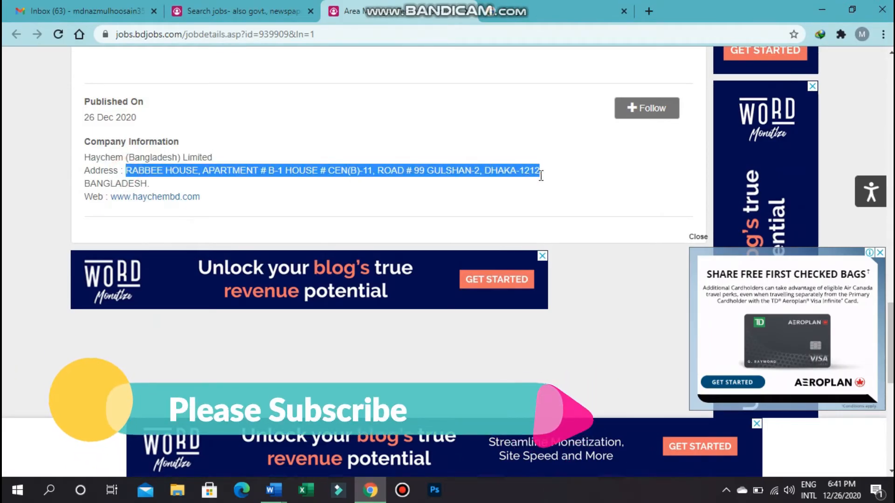
right_click(534, 174)
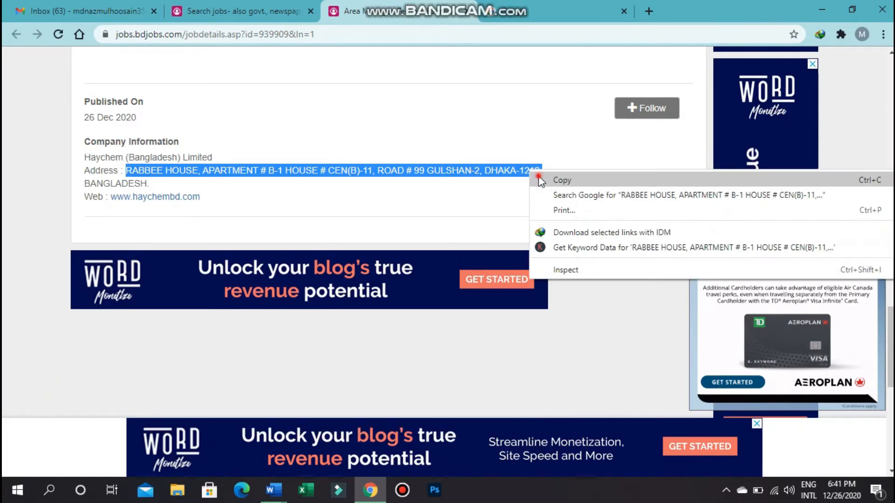
click(537, 177)
click(370, 490)
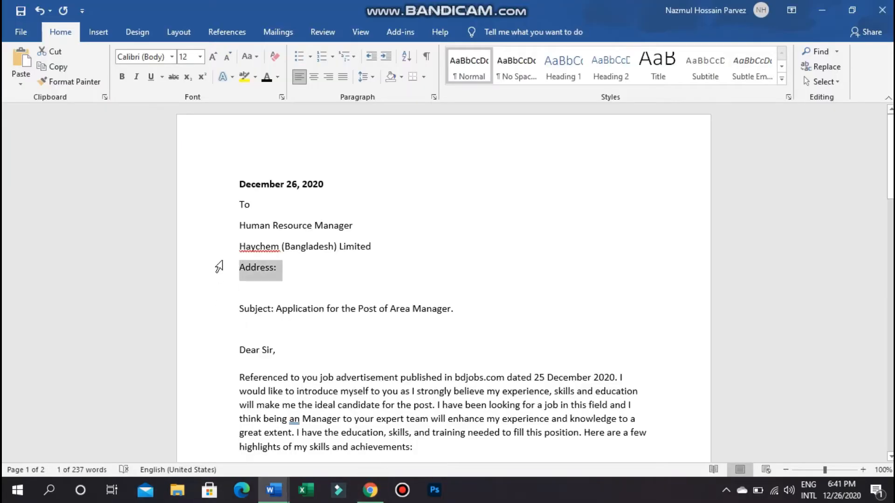
right_click(244, 271)
key(Escape)
key(ctrl+v)
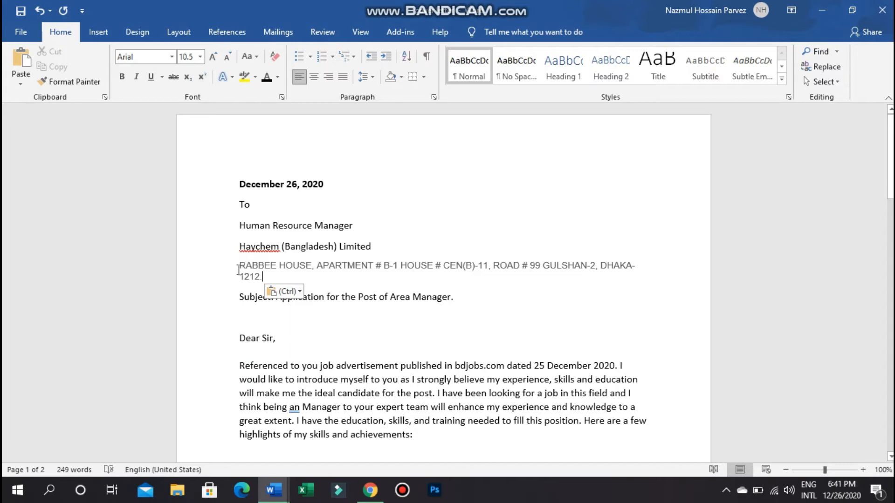
- Format the pasted address in Calibri, size 12, black
drag(237, 265, 266, 277)
click(171, 57)
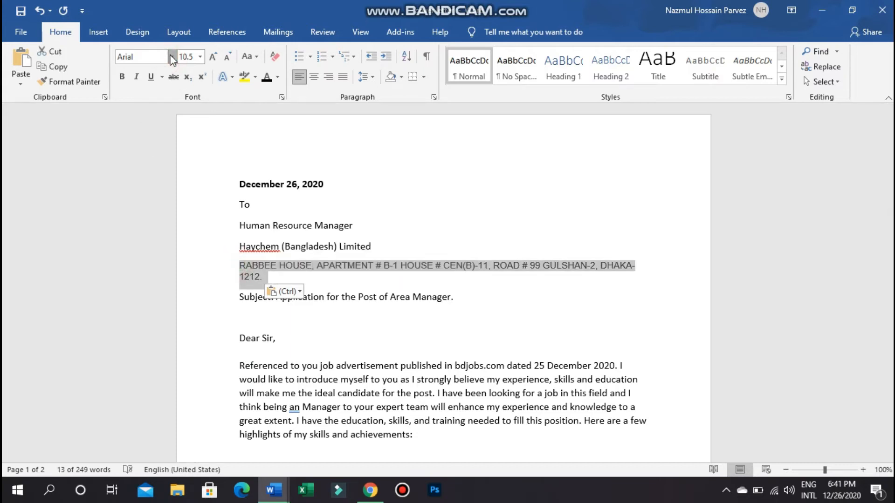
click(171, 57)
click(149, 105)
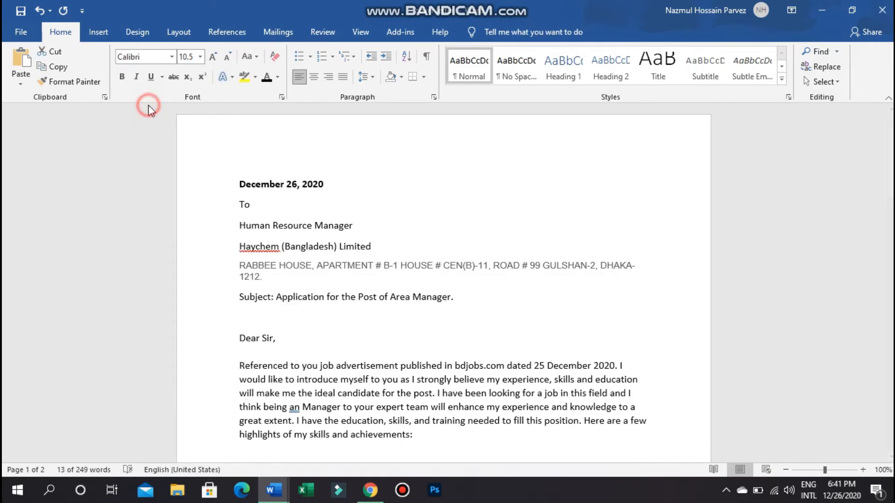
click(200, 57)
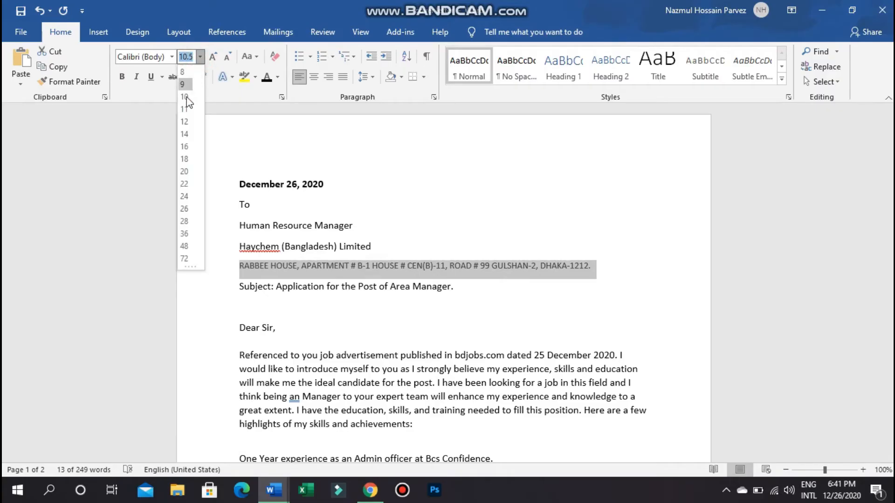
click(184, 122)
click(277, 77)
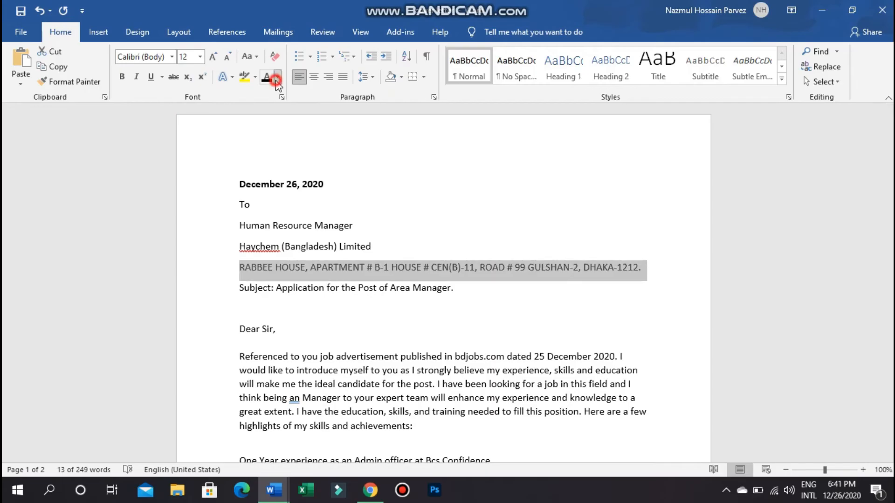
click(275, 91)
click(312, 328)
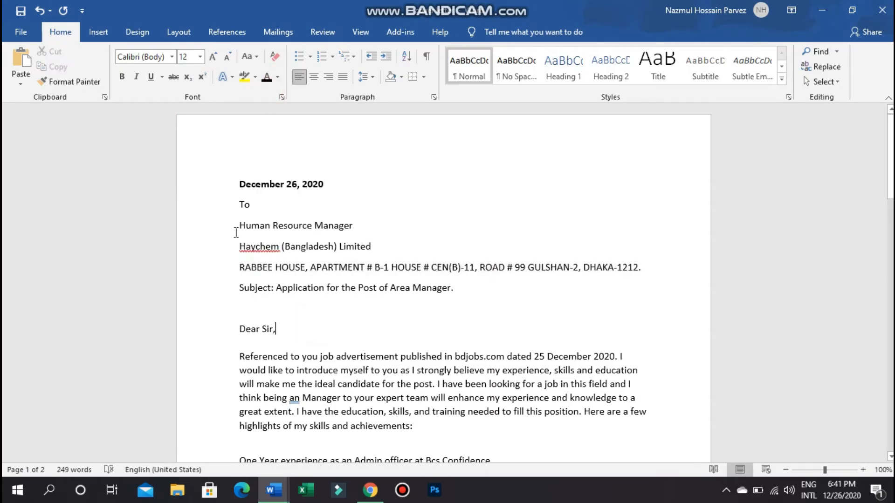
- Review the letter header from date to subject and scroll down through the letter
drag(237, 185, 459, 290)
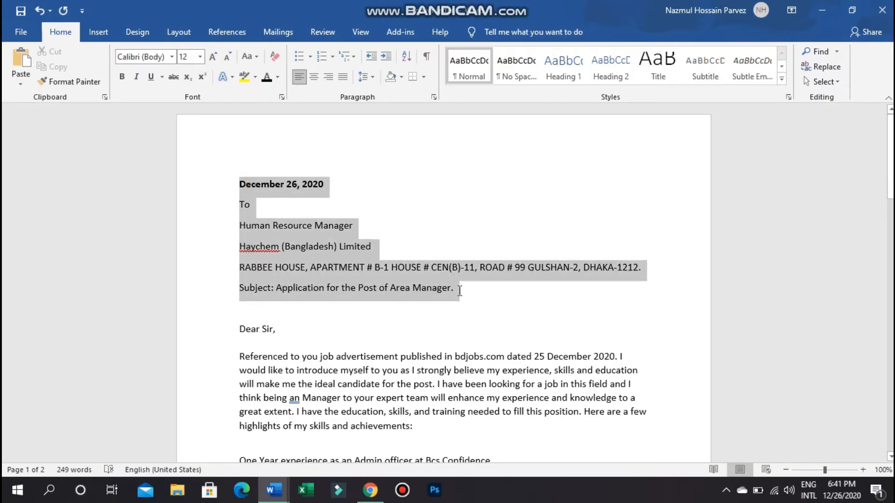
click(390, 324)
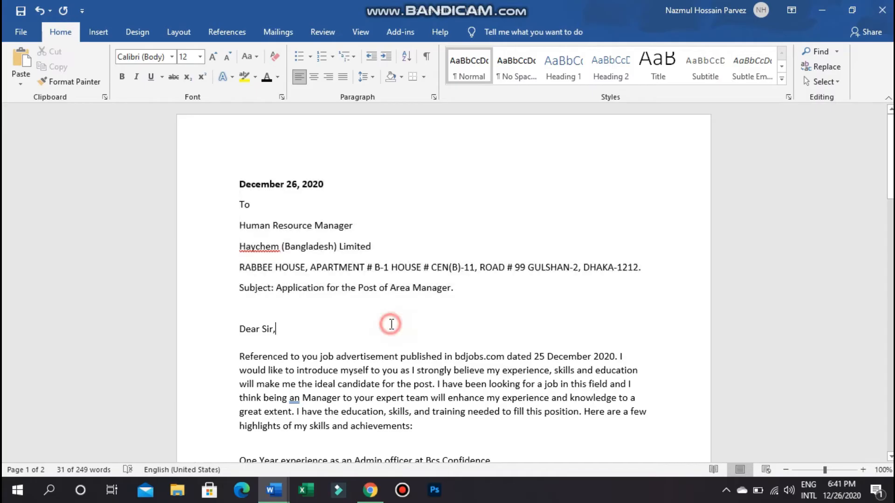
scroll(291, 295, down, 3)
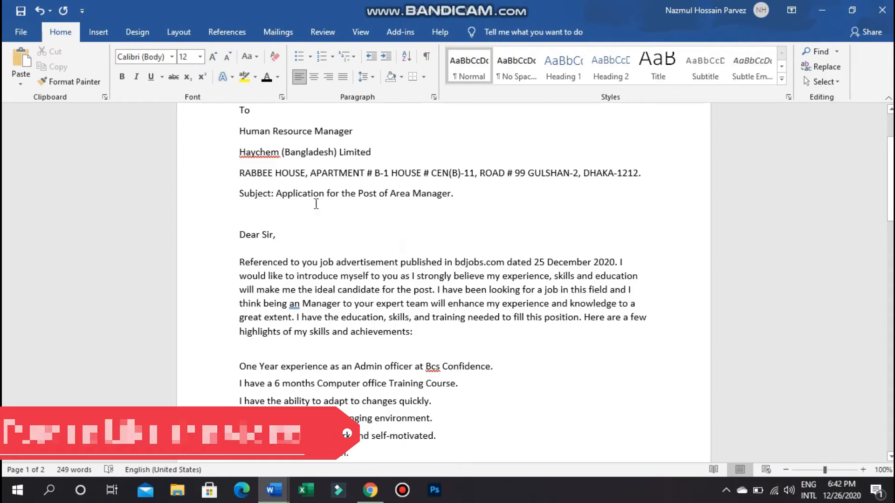
scroll(256, 200, down, 2)
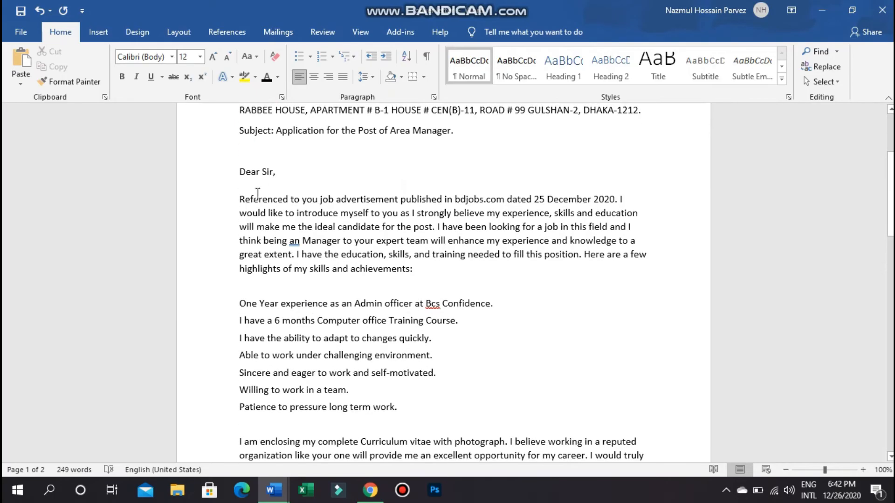
scroll(290, 254, down, 4)
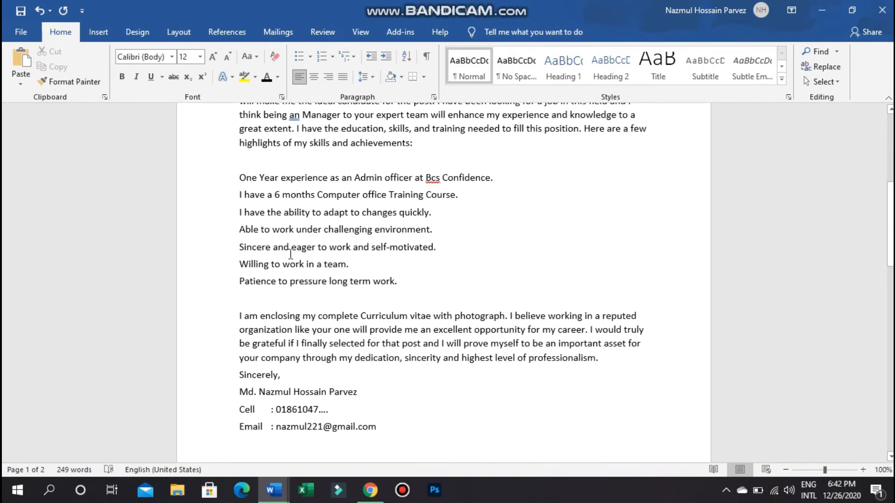
- Correct 'an Manager' to 'a Manager' in the letter
scroll(290, 254, up, 2)
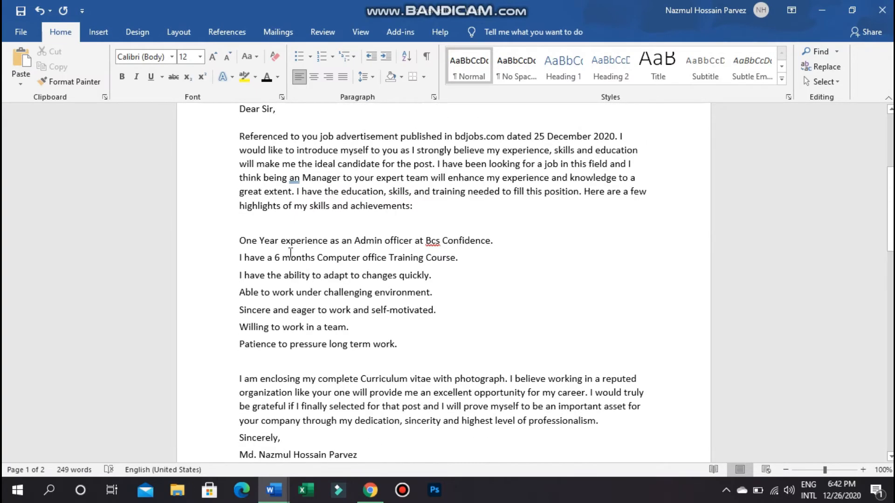
click(299, 179)
key(BackSpace)
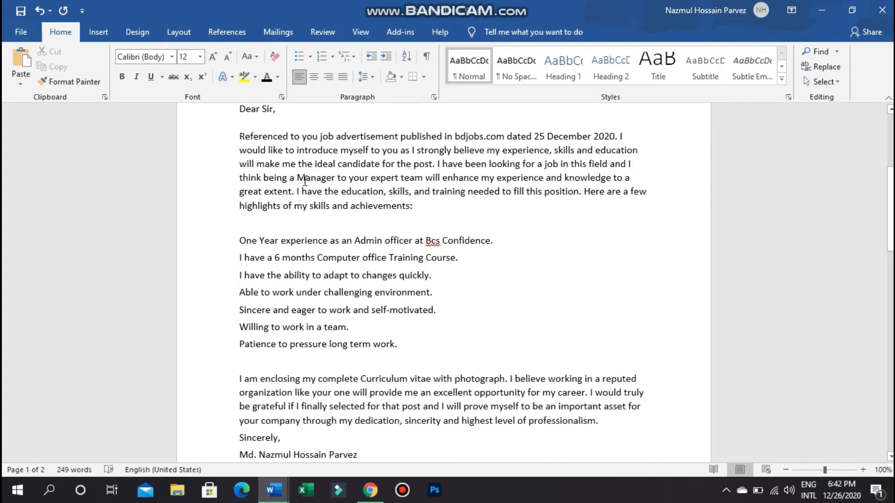
- Copy the letter text from the date through 'professionalism.' and switch to the browser
scroll(304, 181, up, 1)
scroll(326, 186, down, 7)
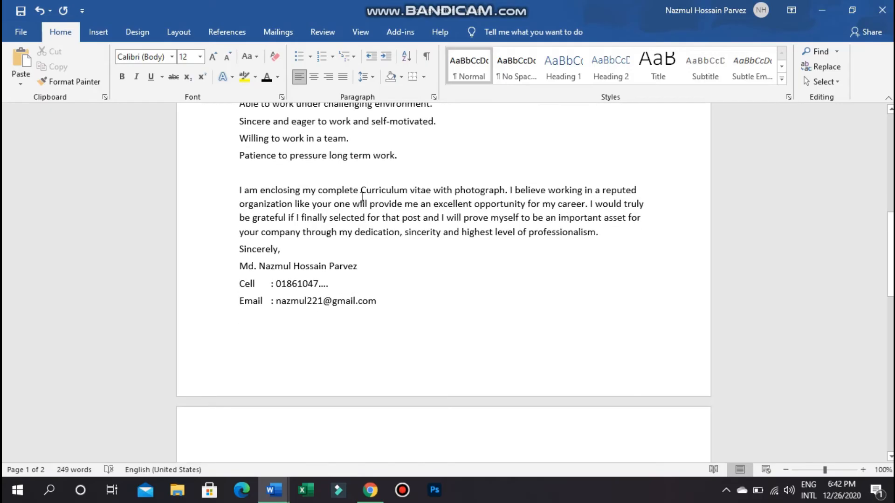
scroll(362, 196, up, 12)
drag(239, 153, 601, 292)
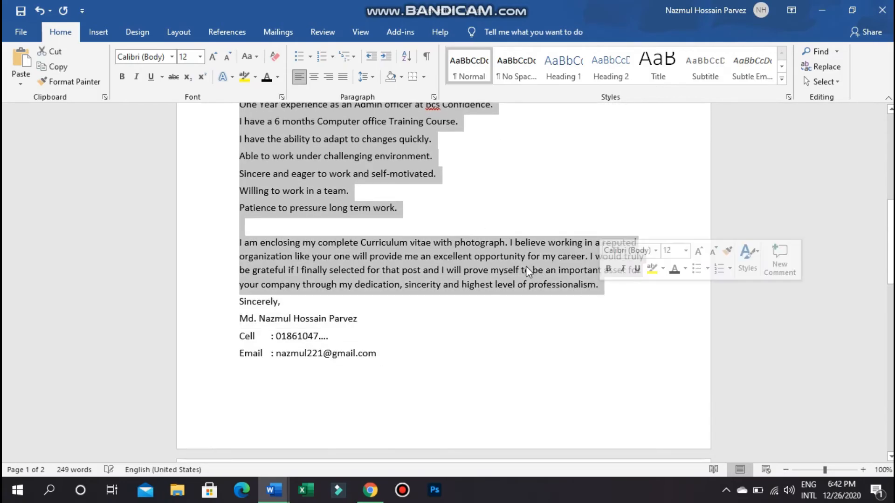
right_click(524, 265)
click(558, 291)
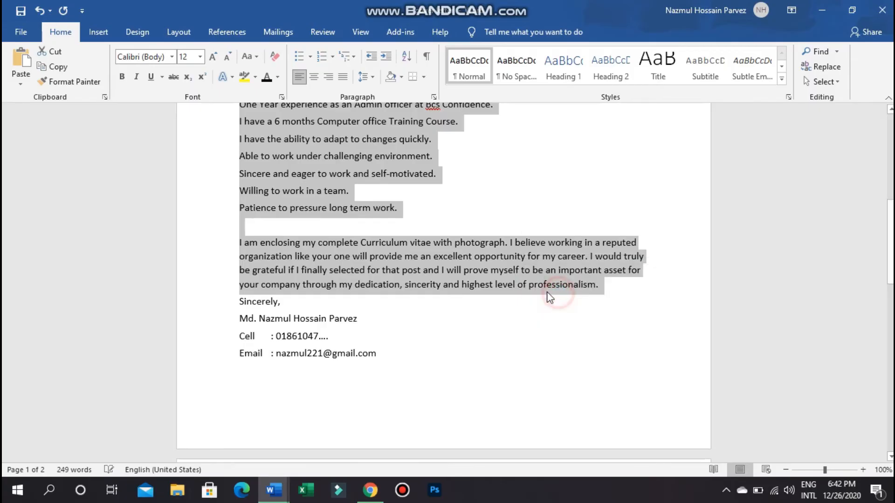
click(370, 490)
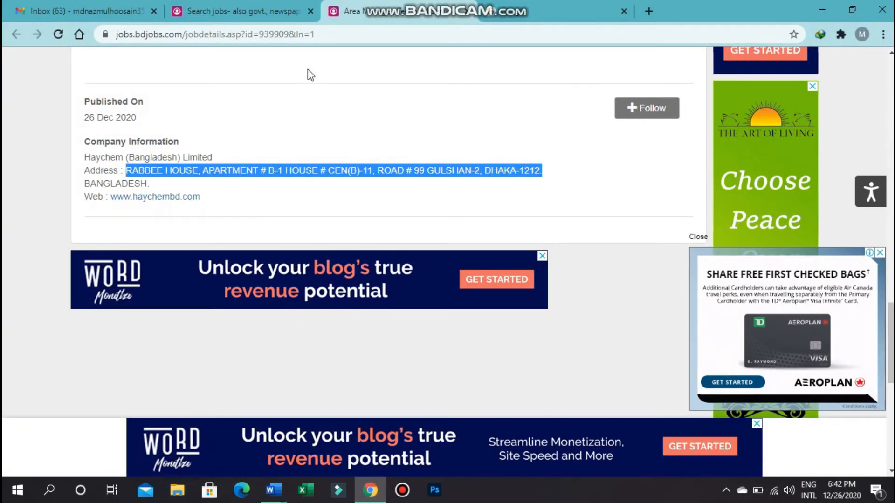
- Paste the copied cover letter into the body of the Gmail draft
click(70, 11)
click(540, 257)
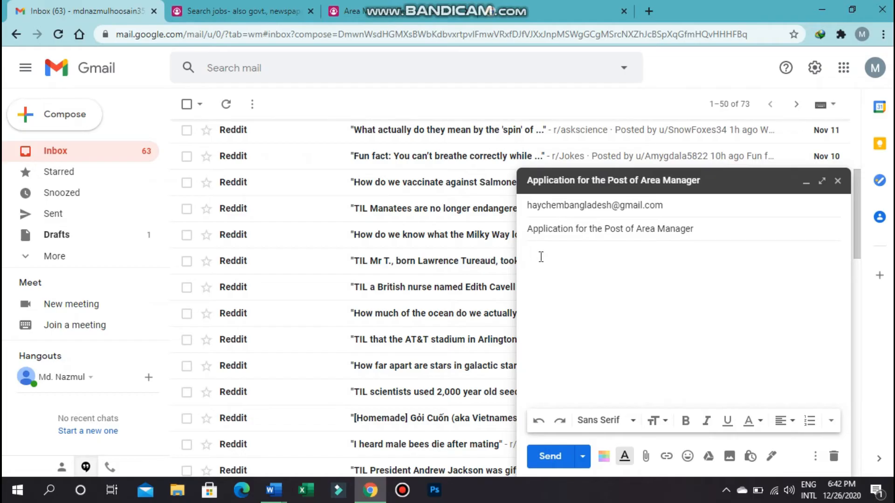
key(ctrl+v)
scroll(573, 261, up, 5)
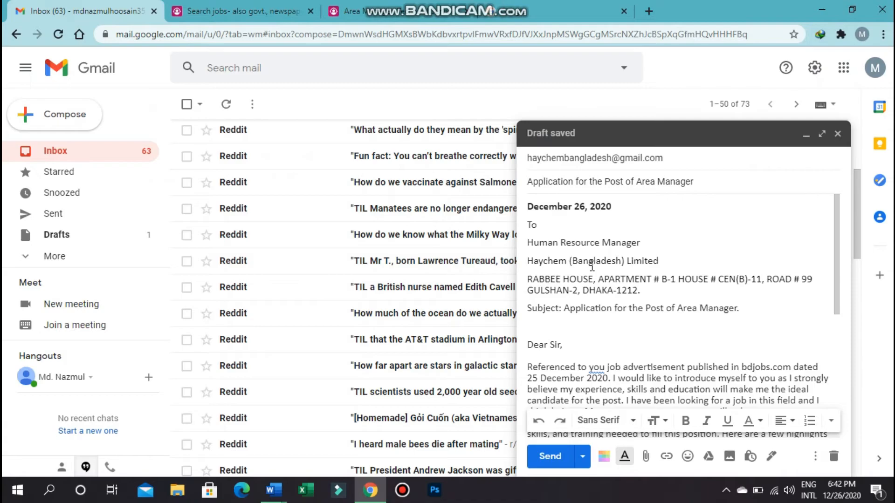
scroll(592, 267, down, 4)
scroll(592, 267, up, 4)
- Correct "you job" to "your job" in the pasted letter
click(606, 368)
text(r)
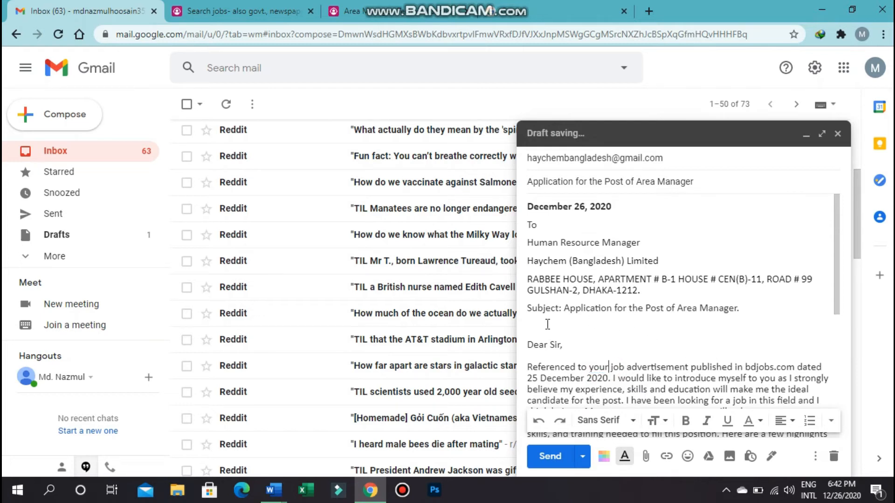
scroll(548, 325, down, 3)
scroll(548, 325, up, 3)
scroll(548, 324, down, 3)
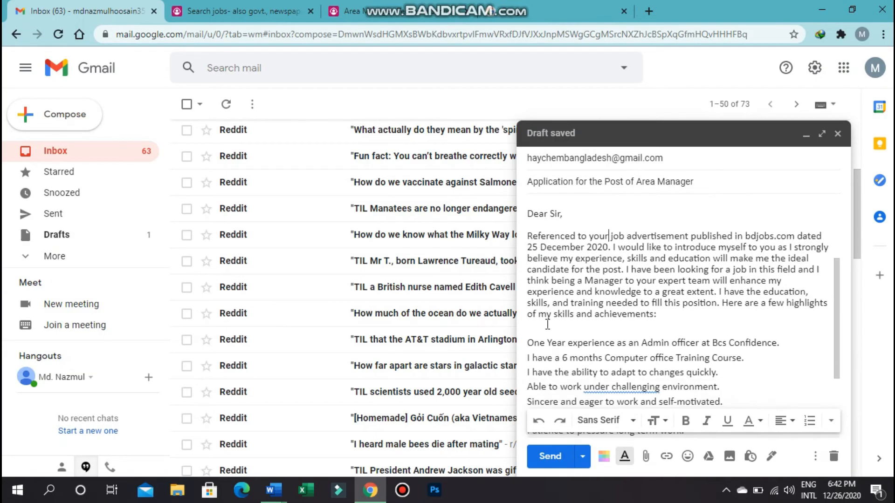
- Accept the grammar suggestion so the line reads "under a challenging environment"
click(641, 386)
click(657, 411)
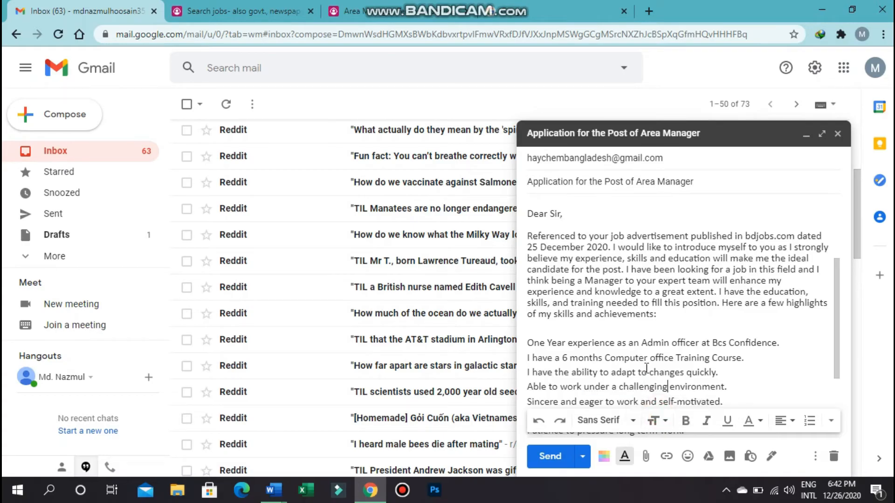
scroll(631, 312, up, 3)
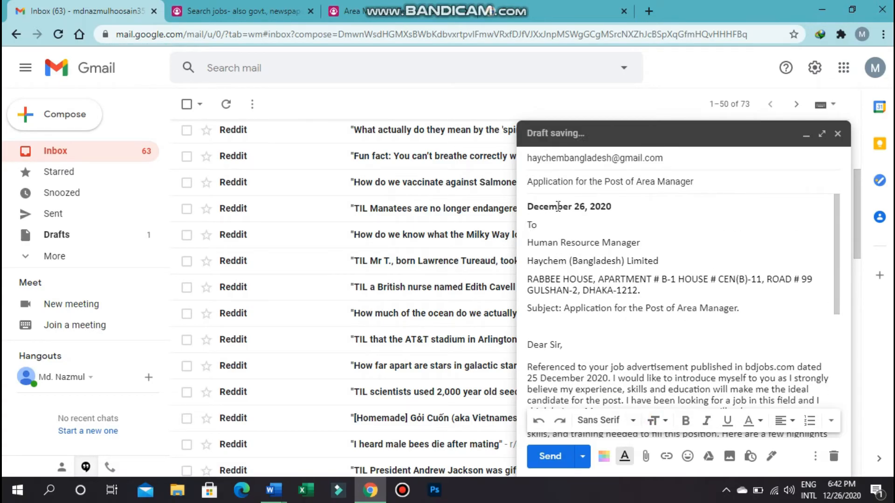
scroll(597, 326, down, 2)
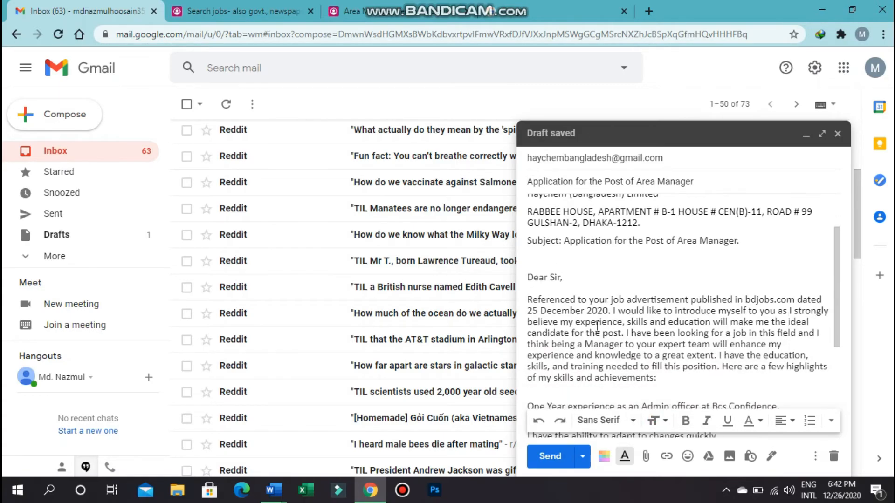
scroll(597, 326, down, 4)
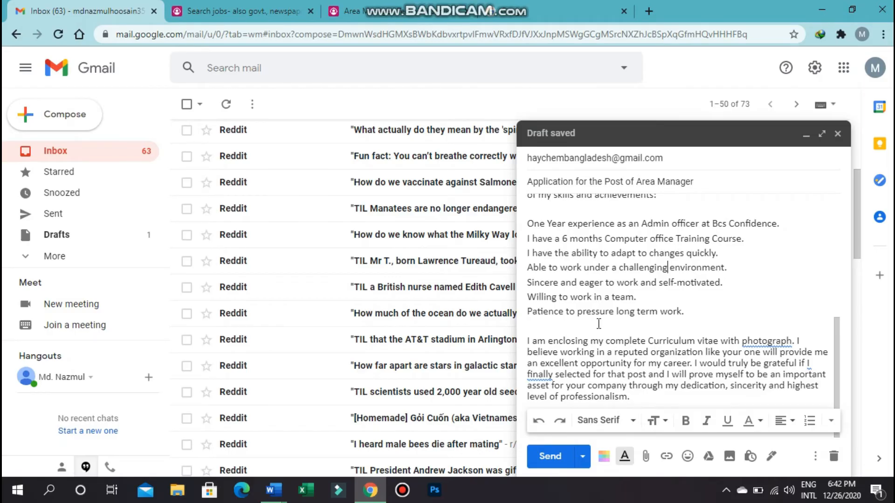
- Add a "Regards," closing on new lines after "professionalism."
click(640, 399)
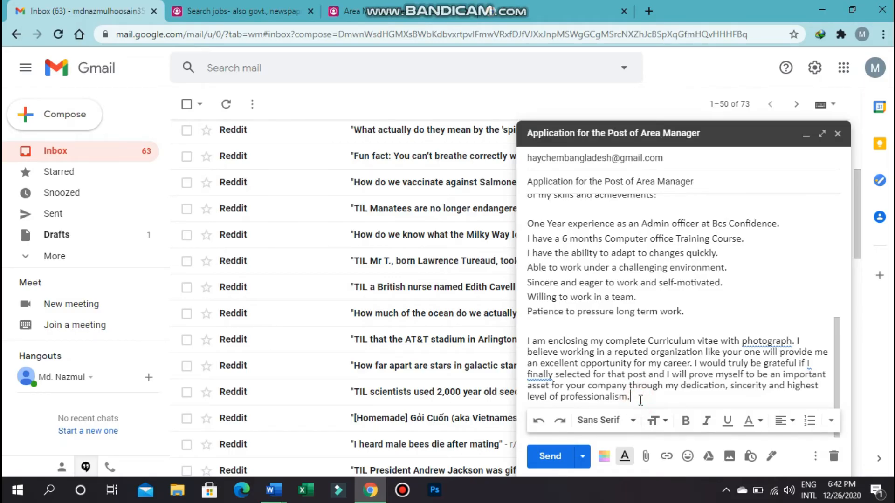
key(Return)
key(Return)
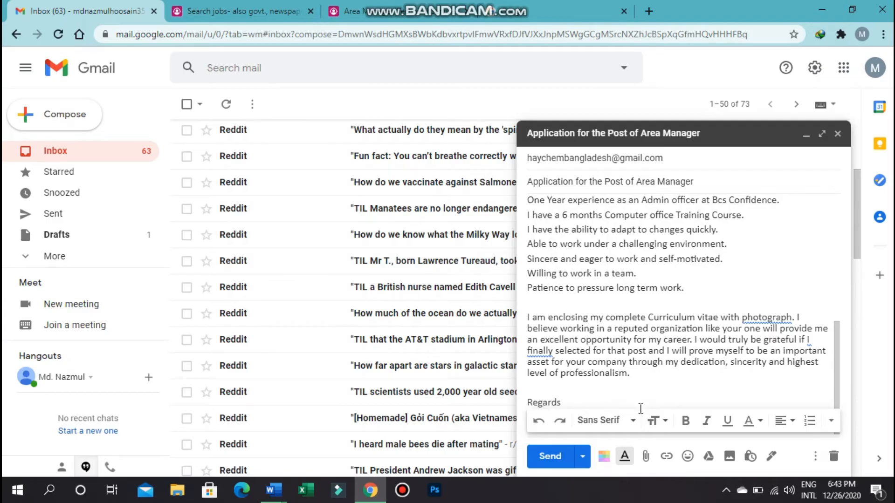
key(Return)
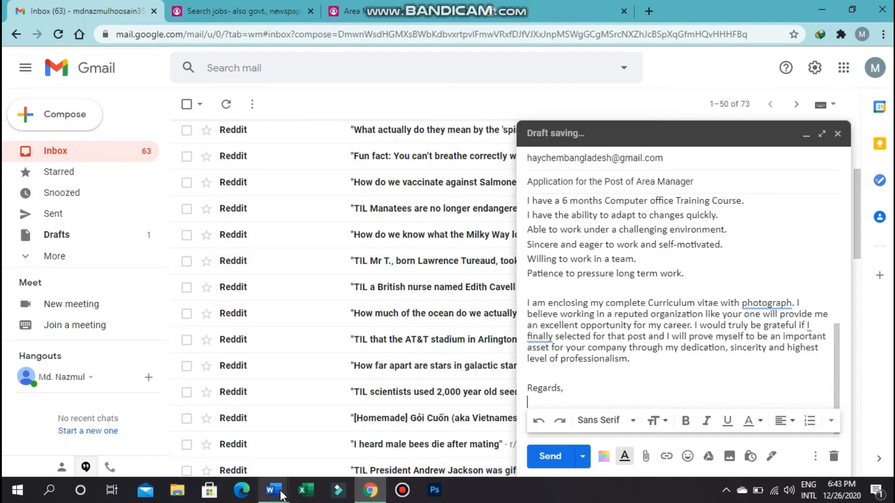
- Copy the signature lines from the Word letter and paste them under "Regards," in Gmail
mouse_move(288, 495)
click(204, 426)
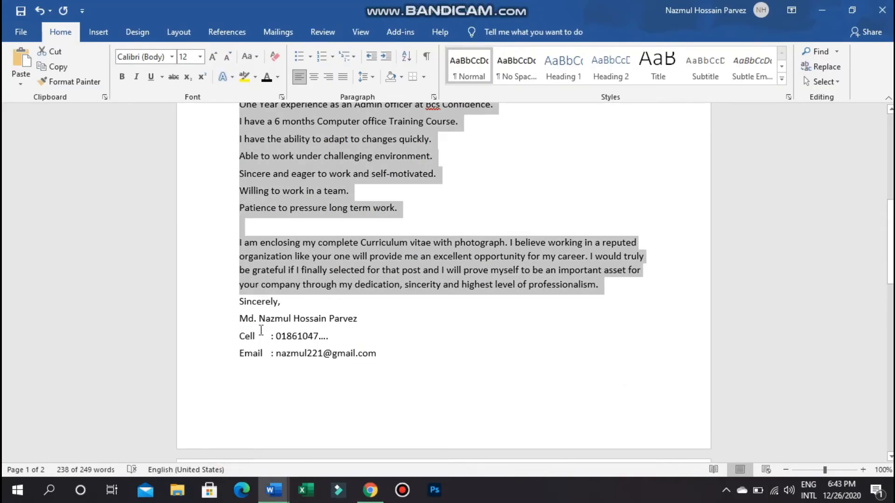
click(240, 321)
drag(240, 322, 375, 354)
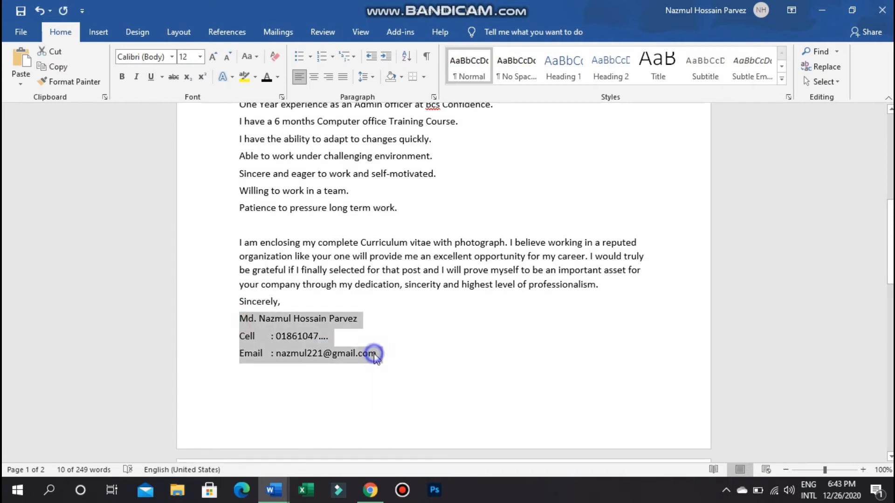
right_click(375, 355)
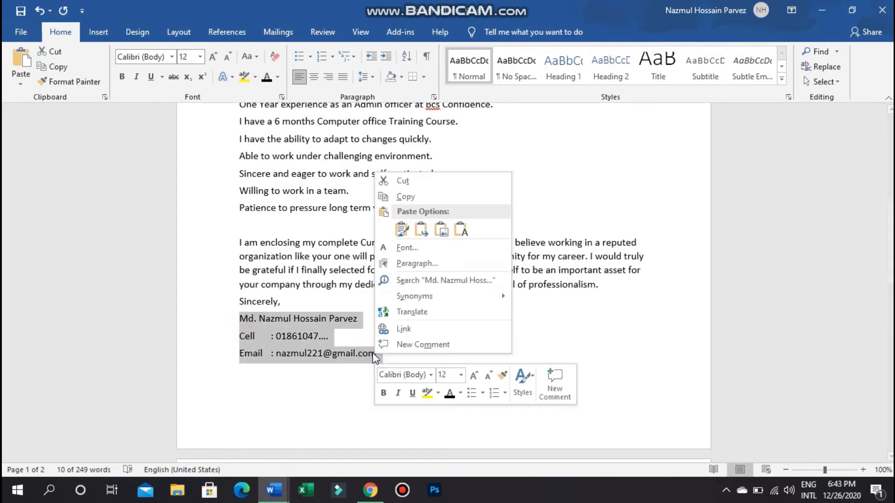
click(405, 196)
click(366, 497)
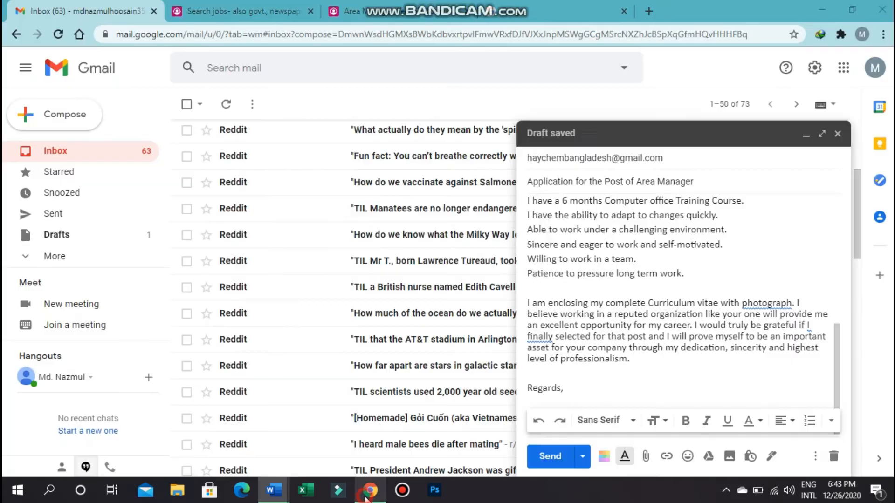
click(558, 402)
key(ctrl+v)
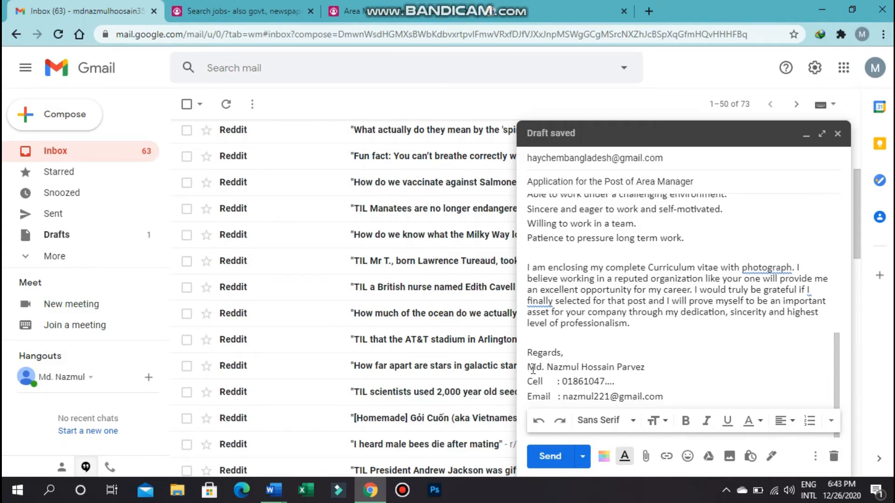
- Make the sender's name in the signature bold and underlined
drag(527, 367, 658, 362)
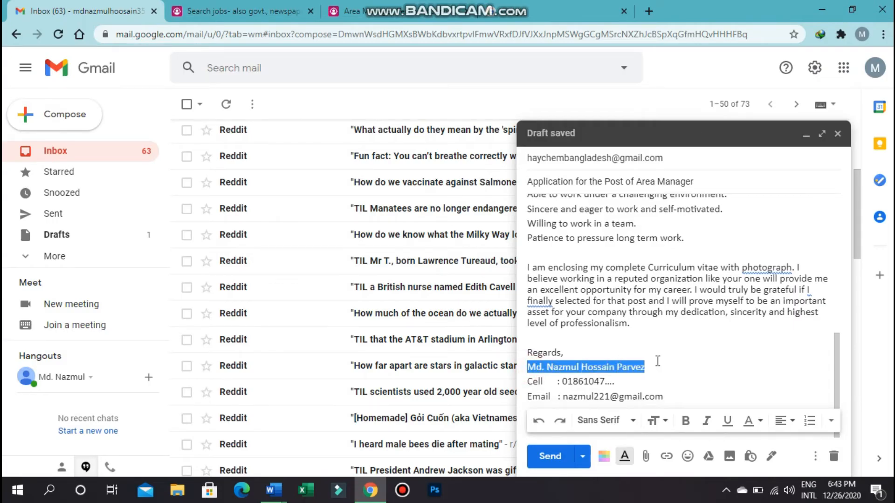
click(727, 420)
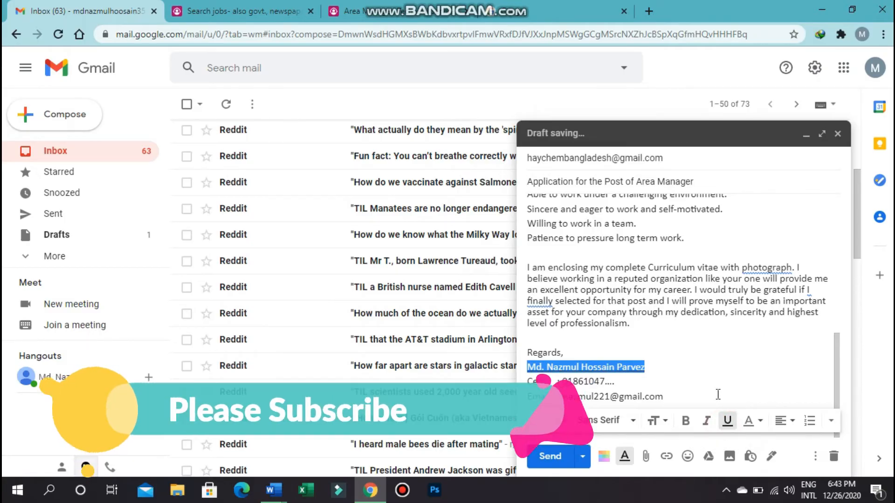
click(685, 421)
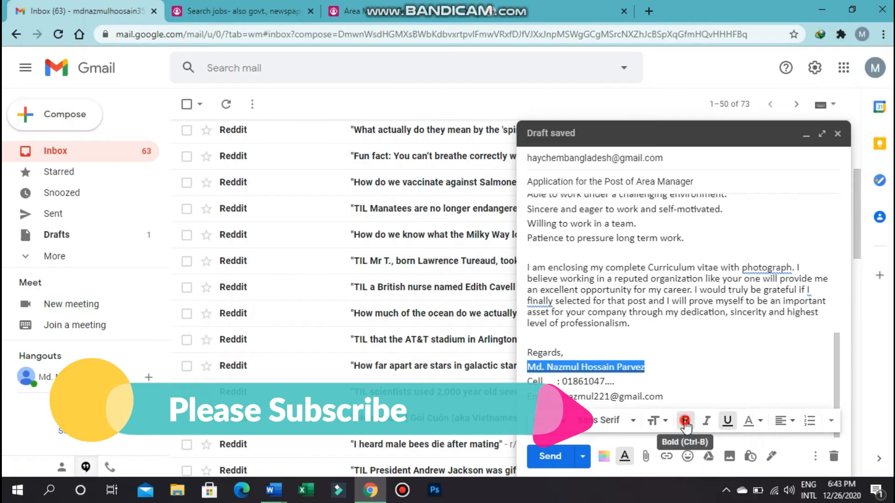
click(678, 379)
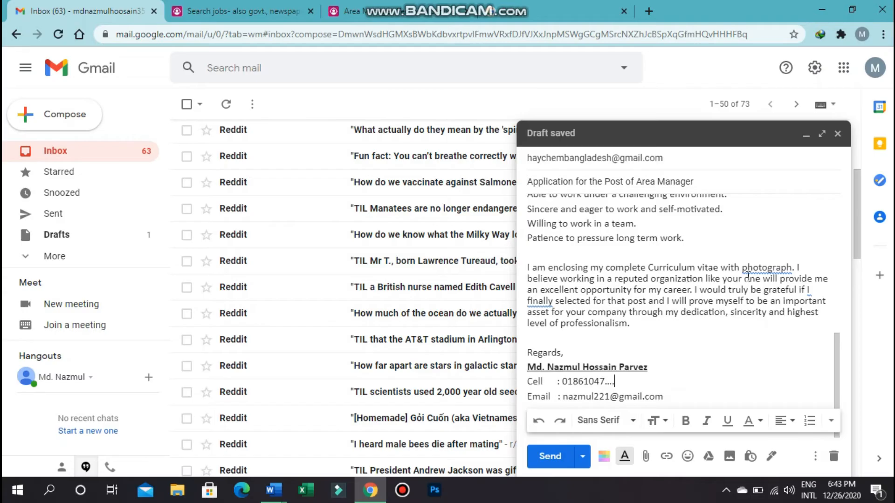
- Accept the spelling correction from "photograph" to "photographs"
click(774, 266)
click(771, 292)
scroll(738, 299, up, 10)
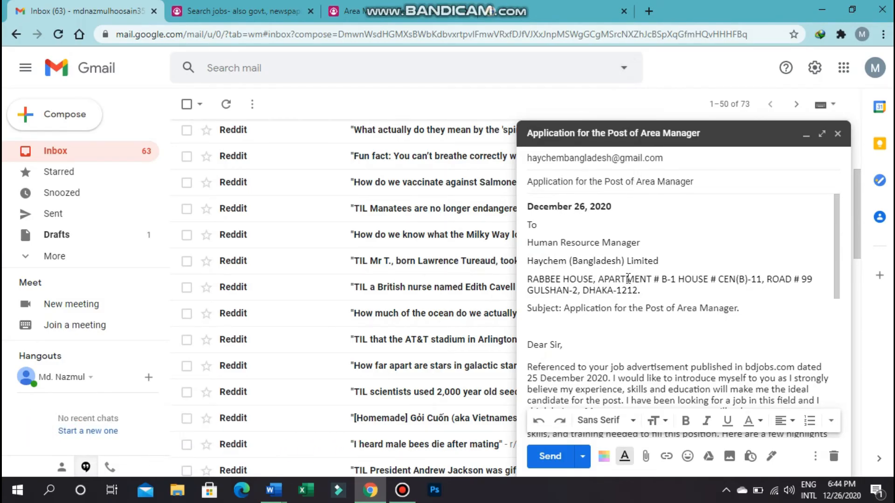
scroll(635, 319, down, 3)
scroll(600, 285, down, 4)
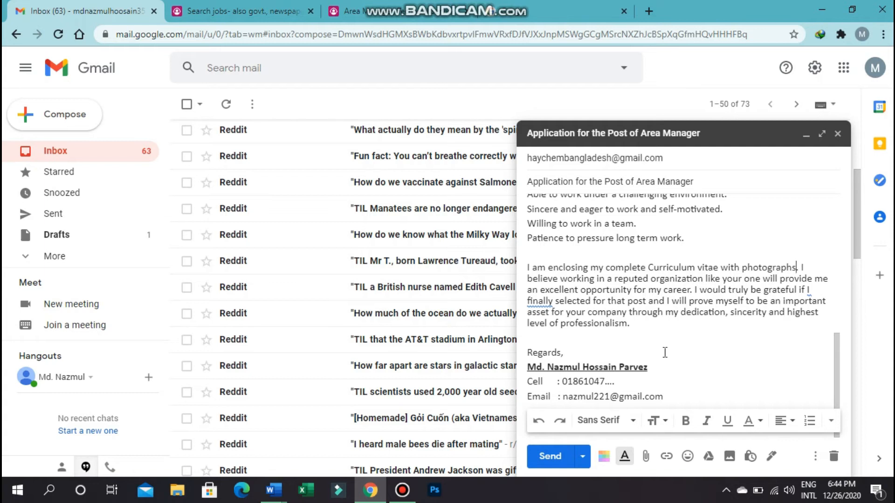
scroll(665, 353, up, 10)
scroll(602, 292, down, 1)
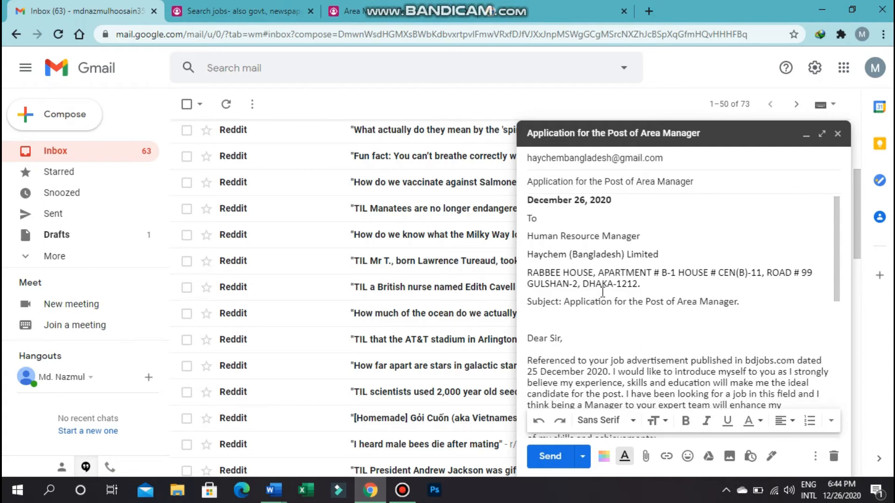
scroll(603, 292, down, 10)
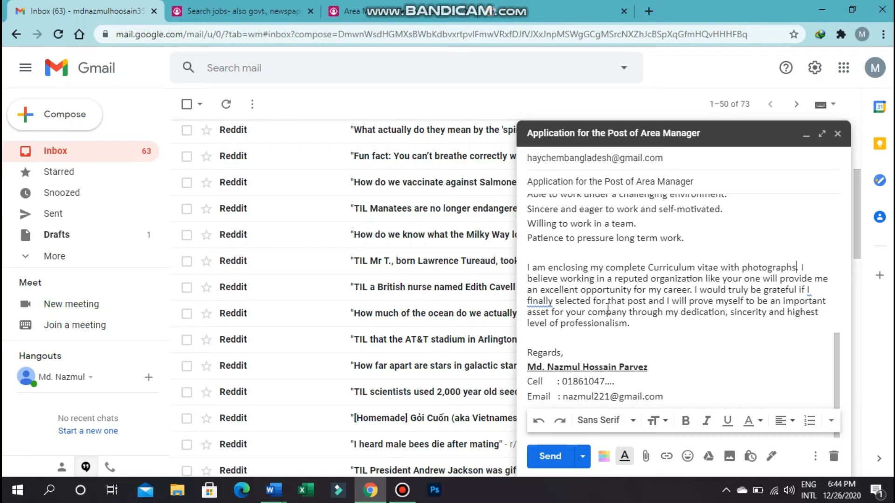
scroll(607, 308, up, 10)
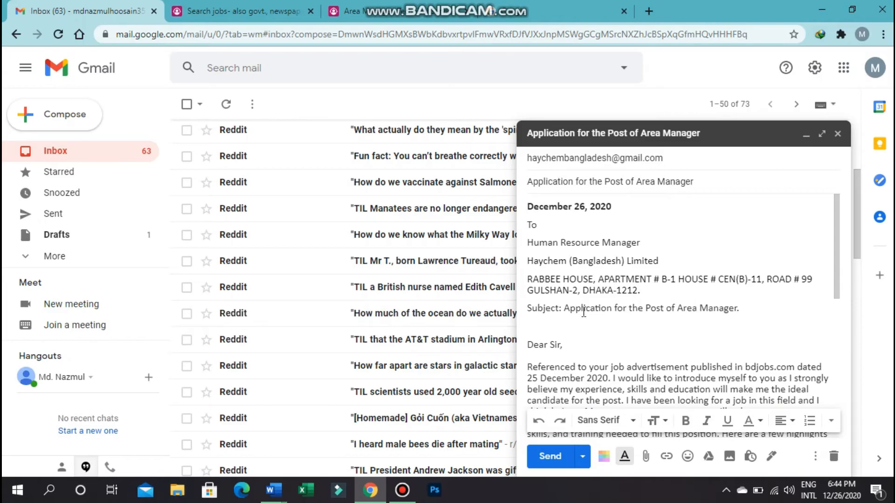
mouse_move(280, 484)
click(330, 442)
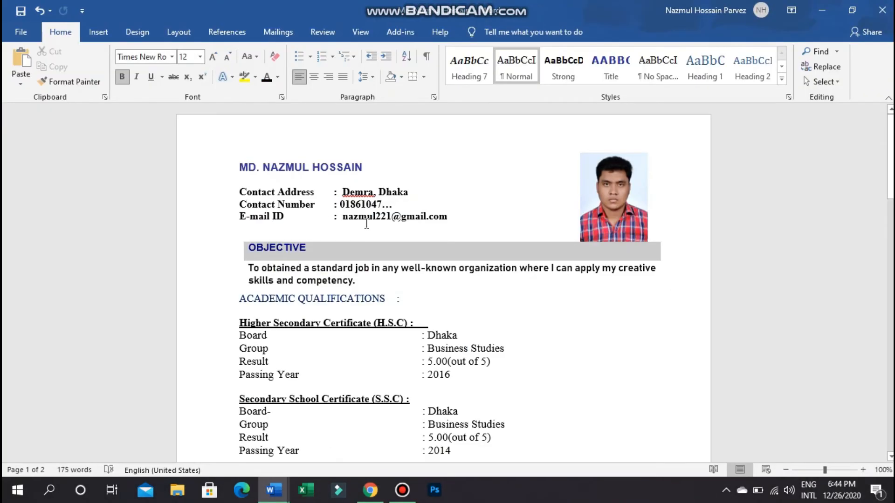
scroll(366, 224, down, 10)
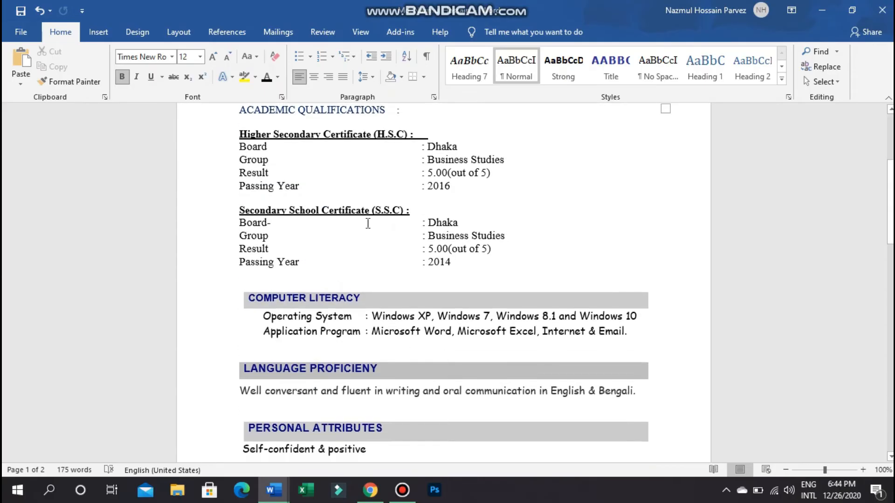
scroll(369, 224, down, 4)
scroll(368, 224, up, 9)
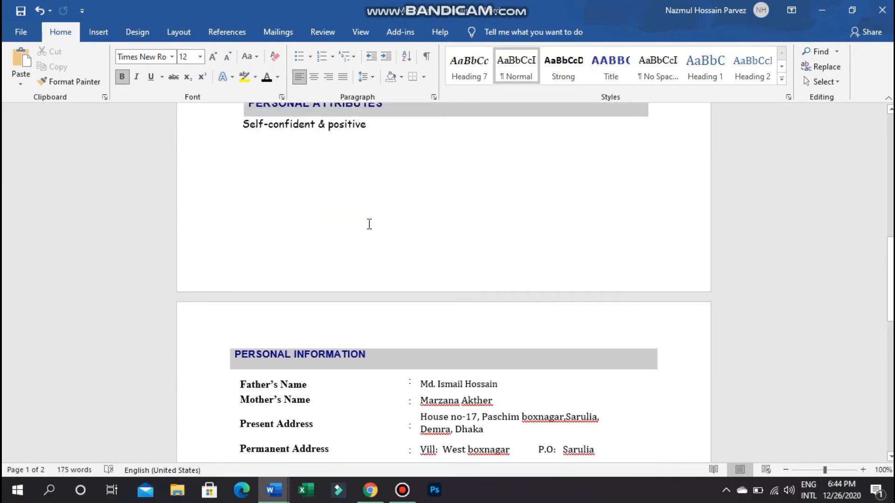
scroll(369, 224, up, 5)
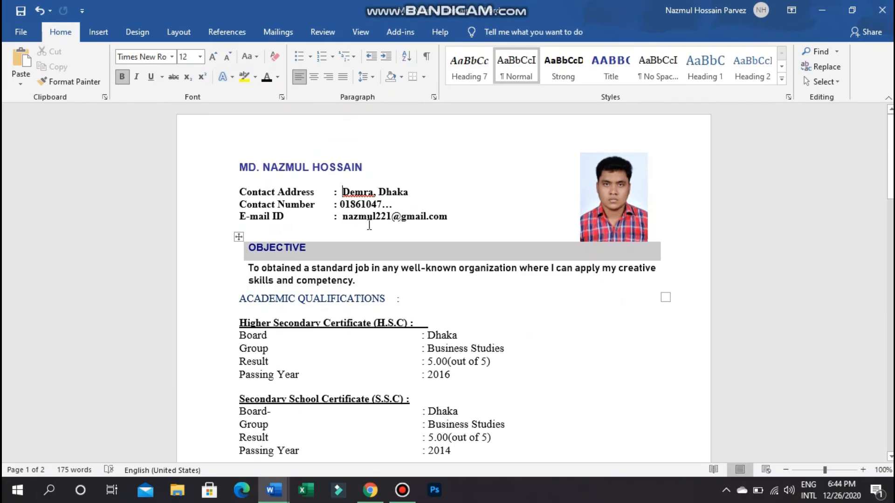
scroll(368, 225, down, 12)
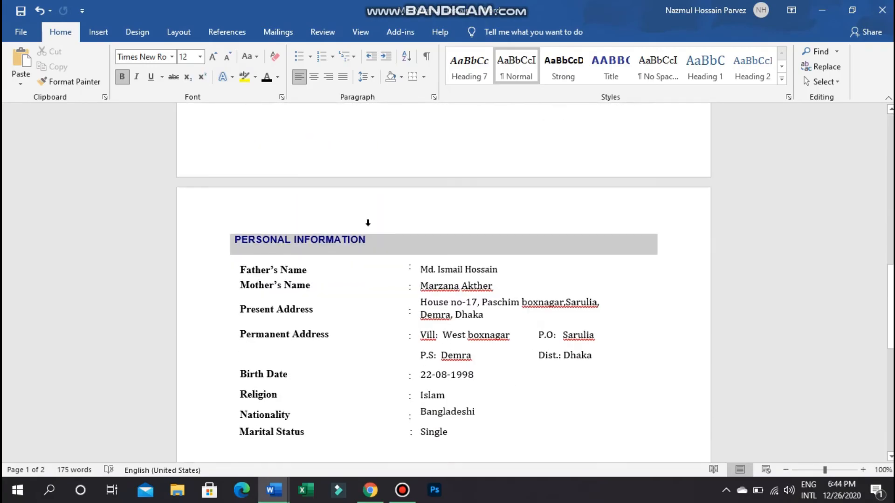
scroll(368, 224, up, 12)
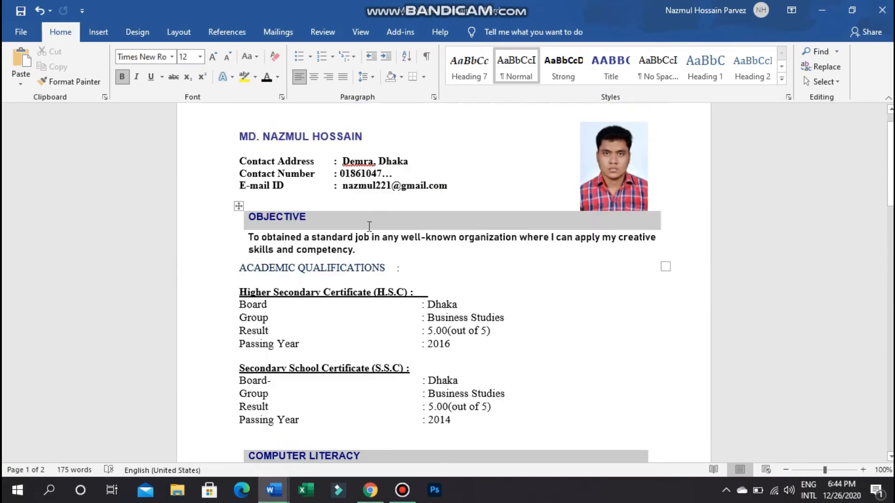
scroll(369, 226, up, 1)
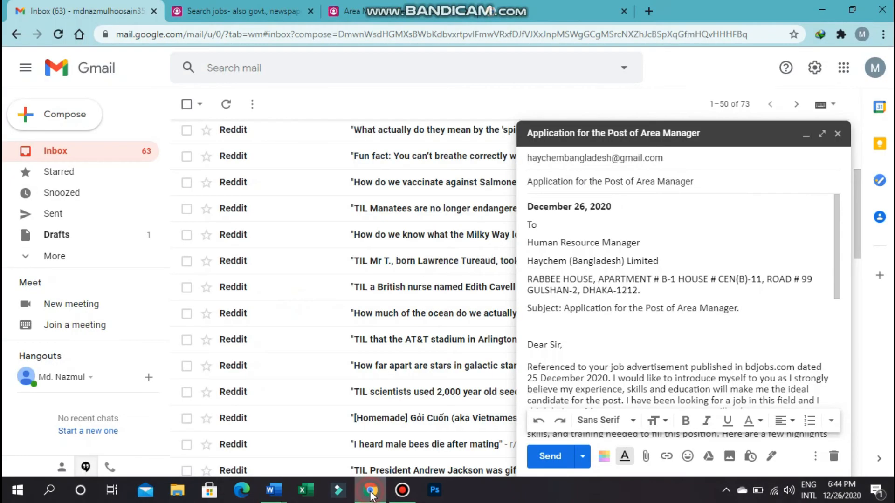
click(369, 492)
scroll(624, 314, down, 10)
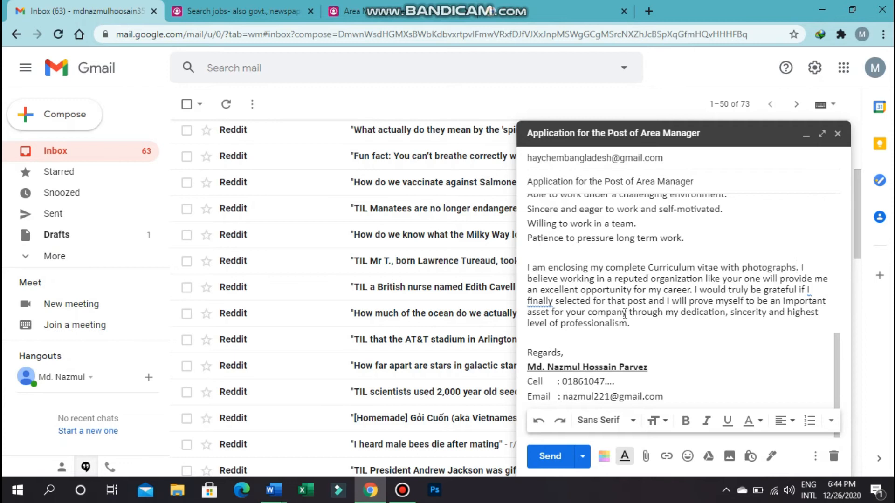
scroll(625, 314, up, 10)
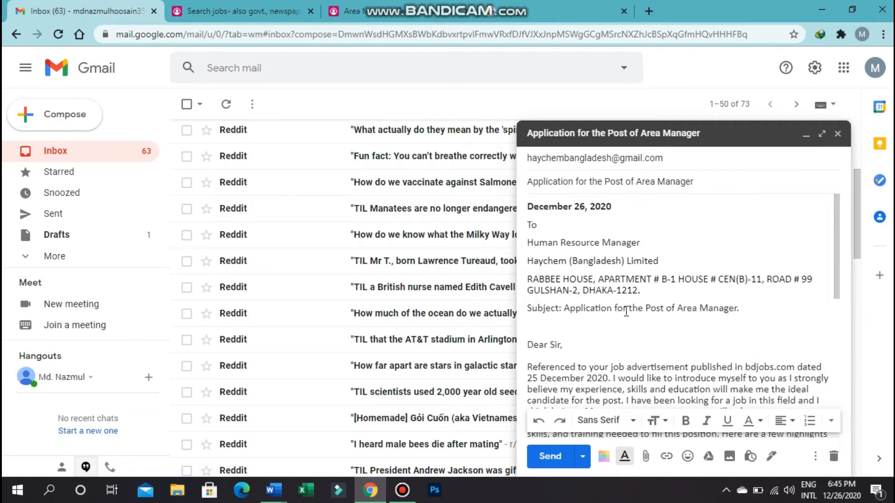
mouse_move(365, 493)
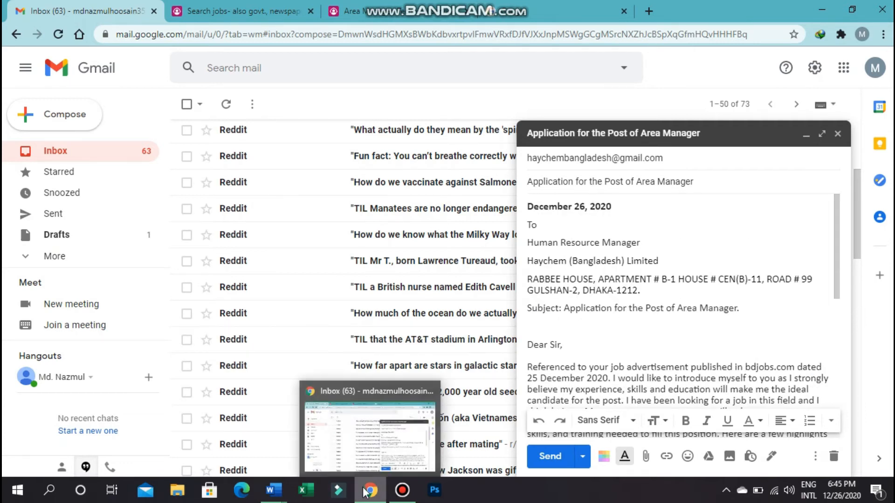
click(335, 434)
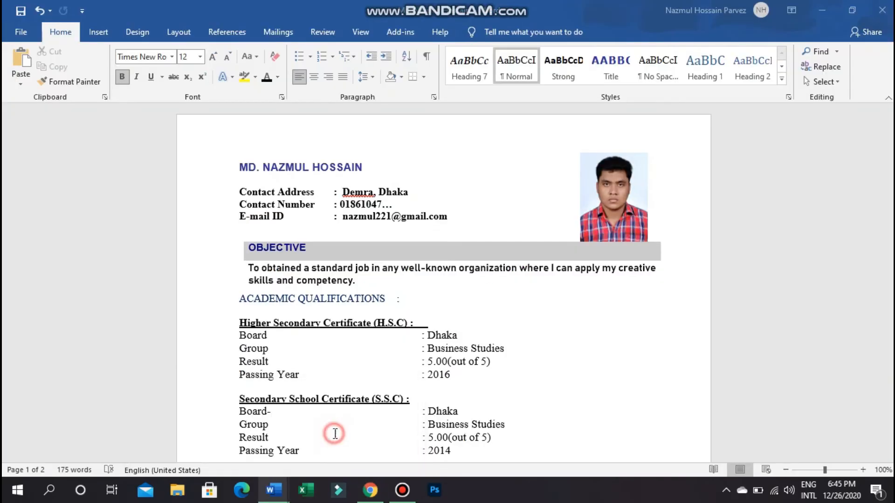
scroll(480, 173, down, 1)
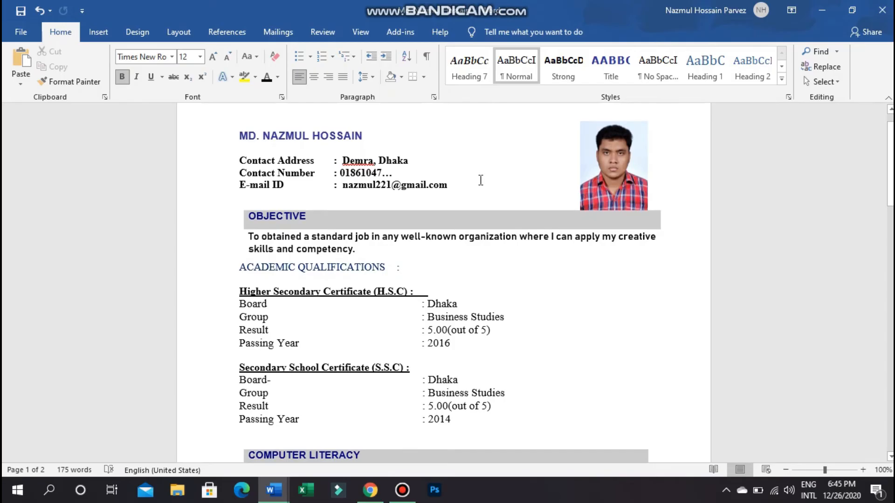
scroll(481, 181, down, 7)
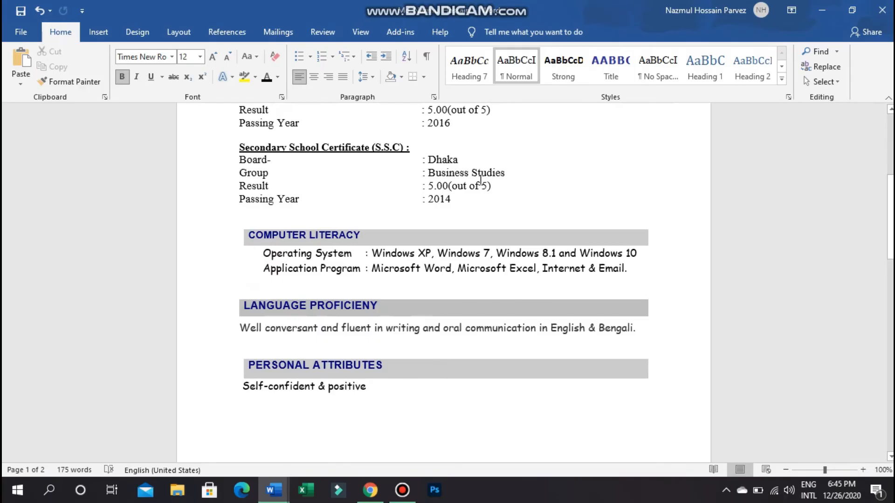
scroll(480, 179, up, 5)
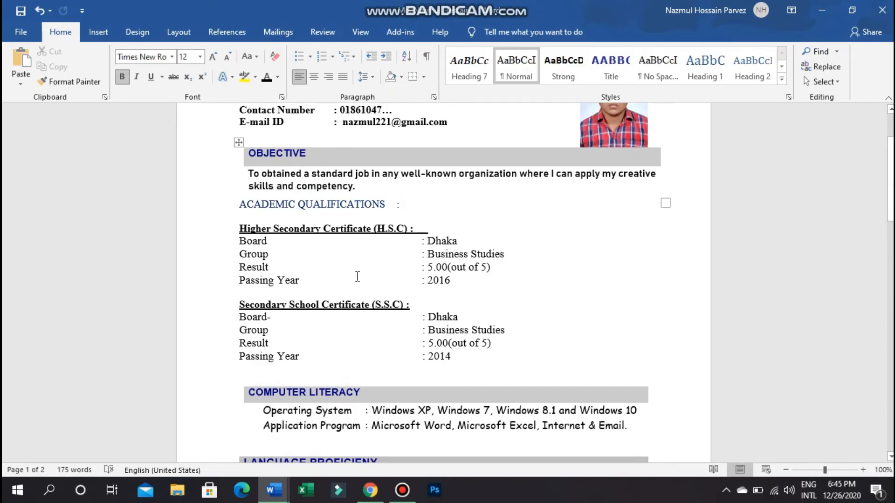
scroll(424, 240, up, 1)
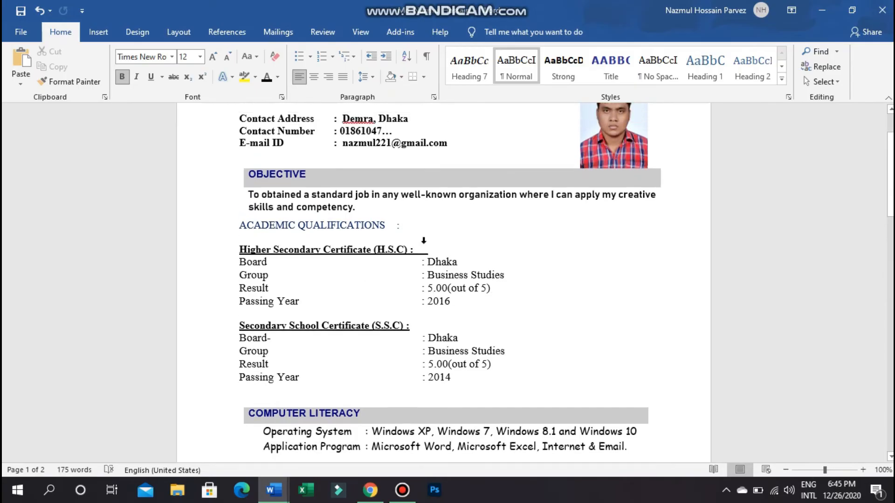
scroll(424, 241, up, 3)
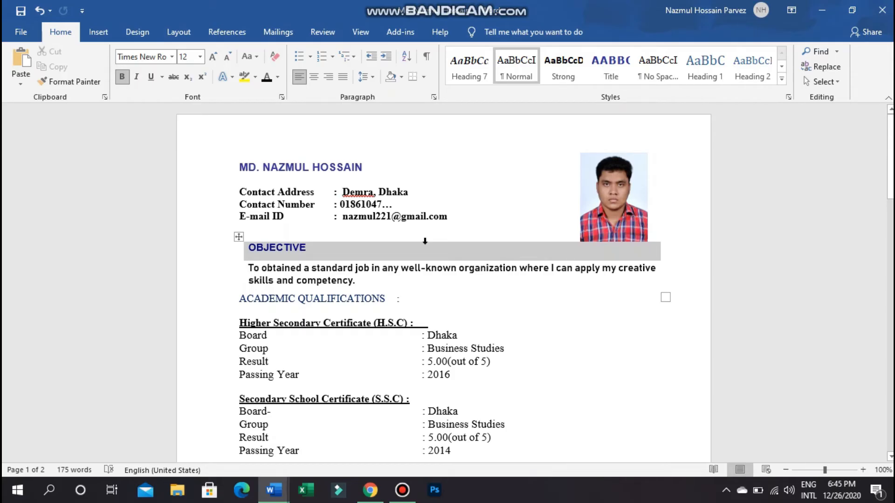
scroll(425, 241, down, 20)
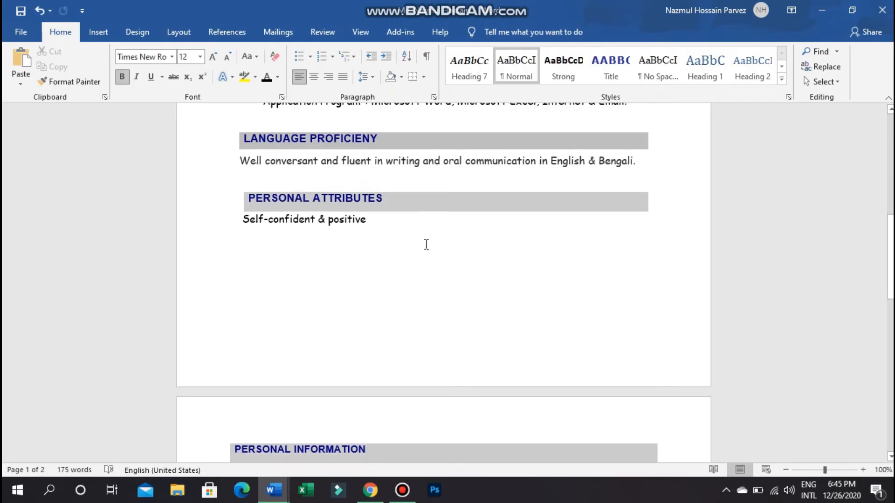
scroll(426, 244, down, 10)
scroll(426, 242, down, 10)
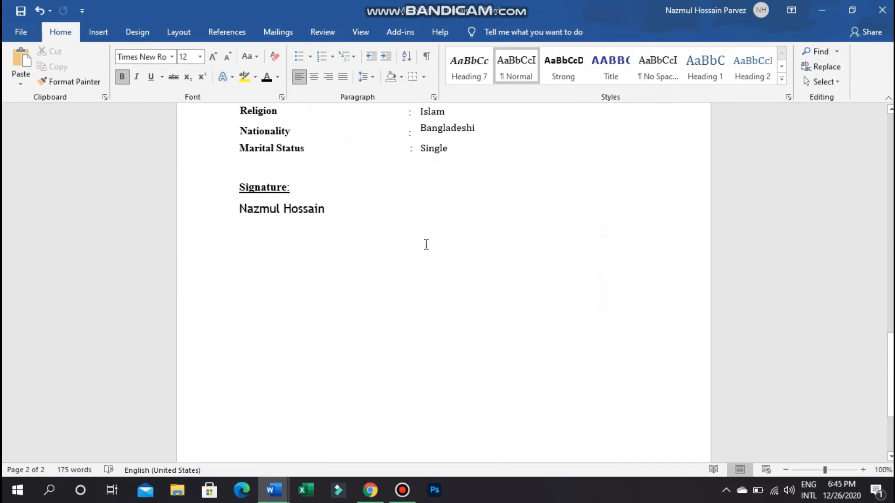
scroll(426, 244, up, 20)
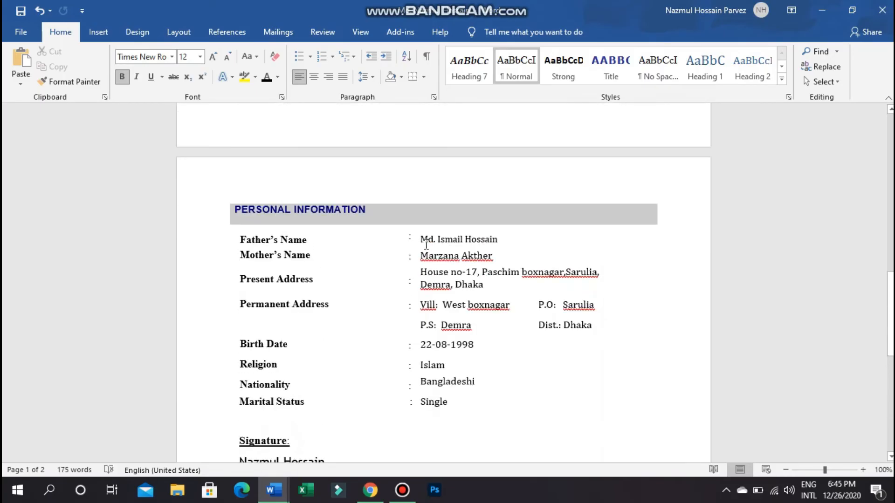
scroll(426, 243, up, 8)
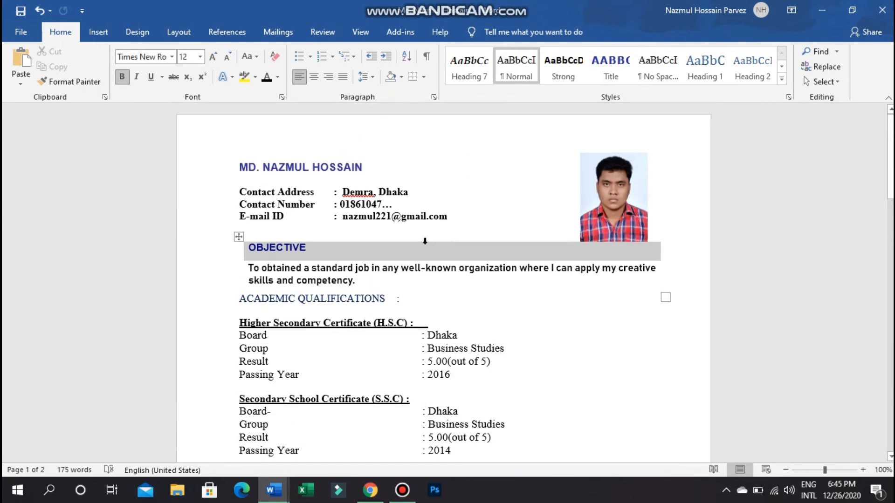
scroll(425, 242, down, 4)
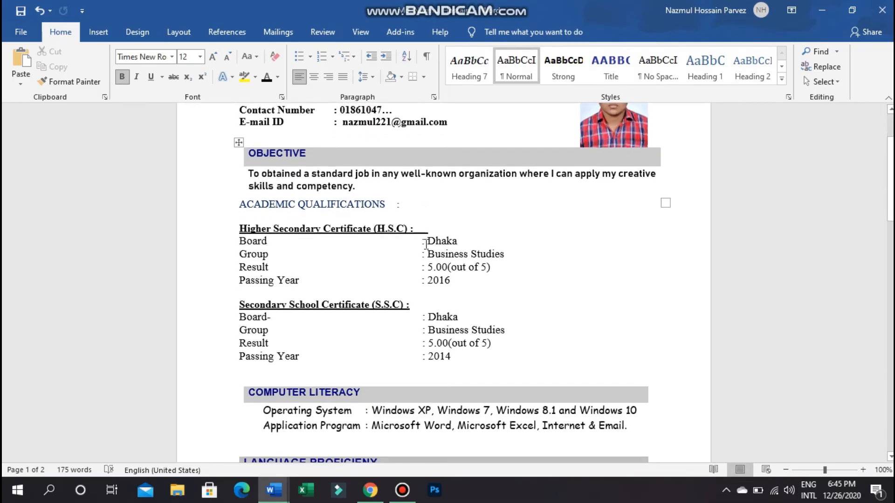
scroll(426, 244, up, 4)
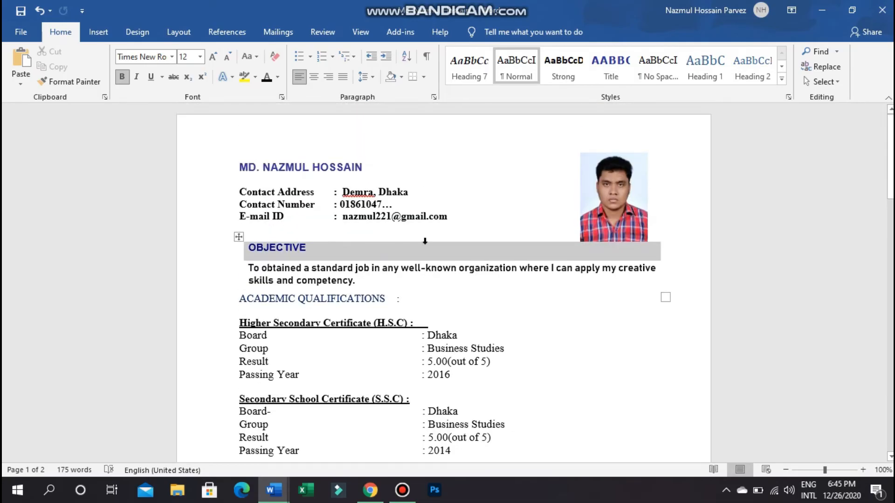
click(342, 192)
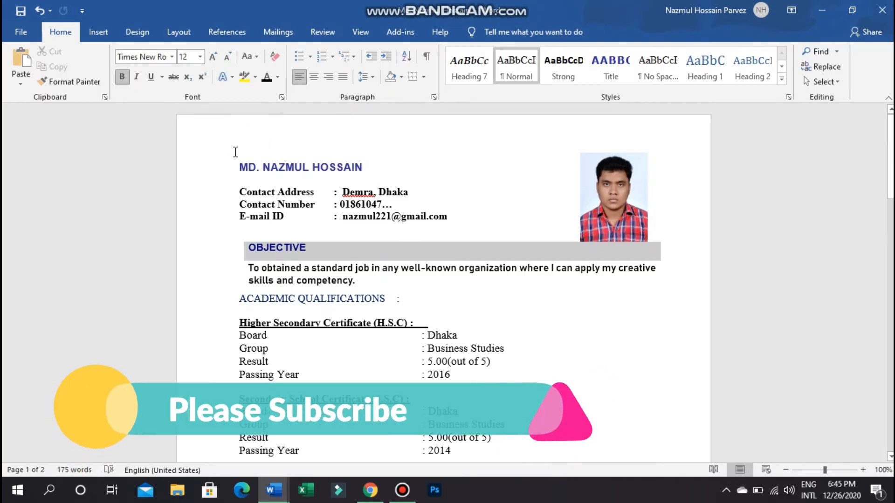
- Save the CV to the Desktop as a PDF named 'CV of' plus the applicant's name
click(10, 30)
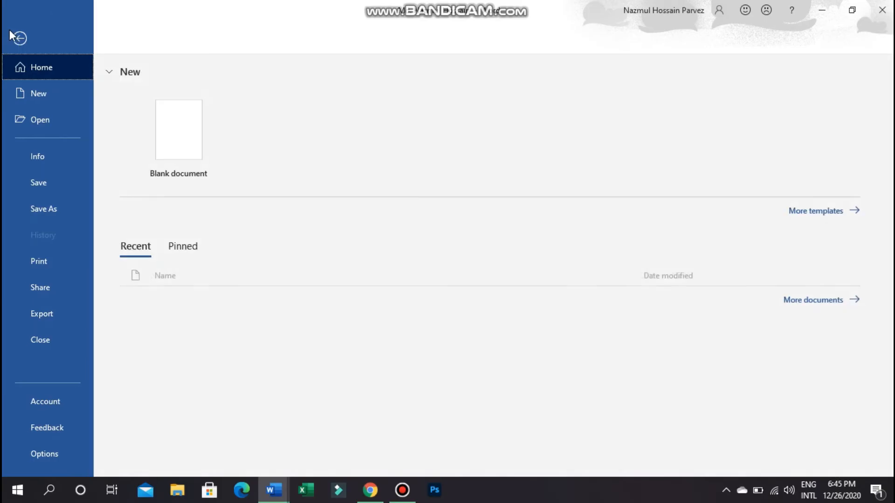
click(43, 209)
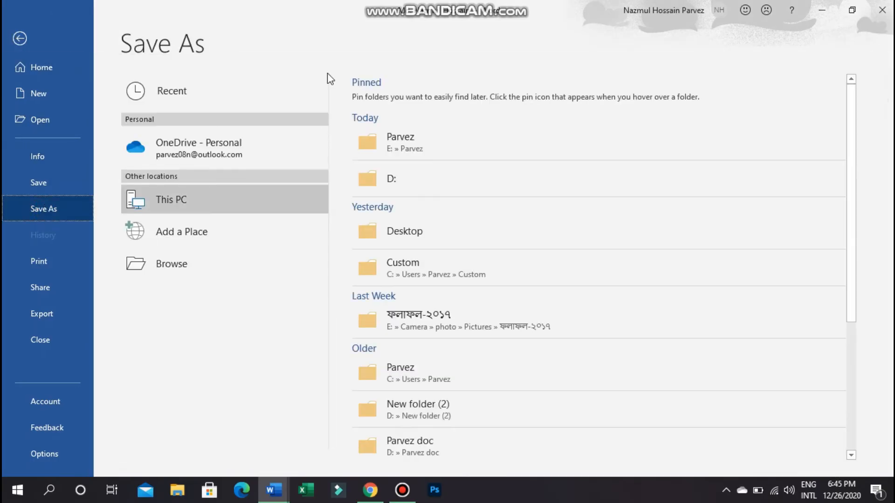
click(430, 236)
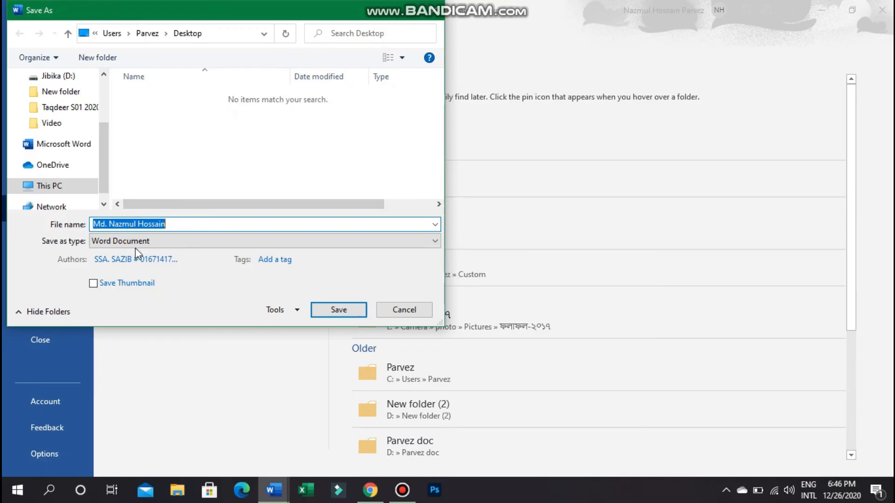
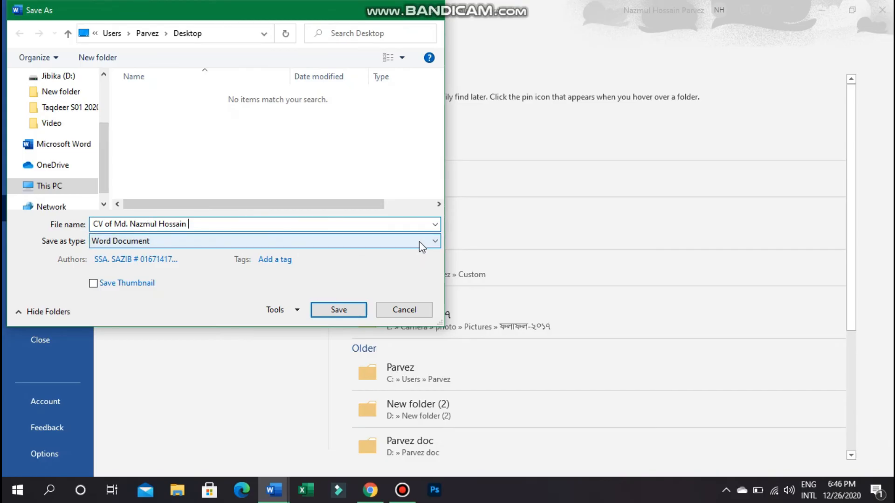
click(435, 243)
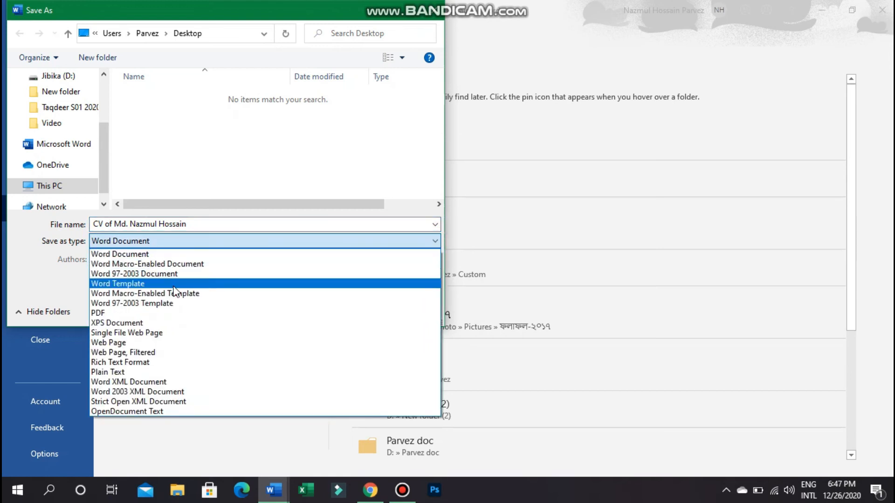
click(112, 313)
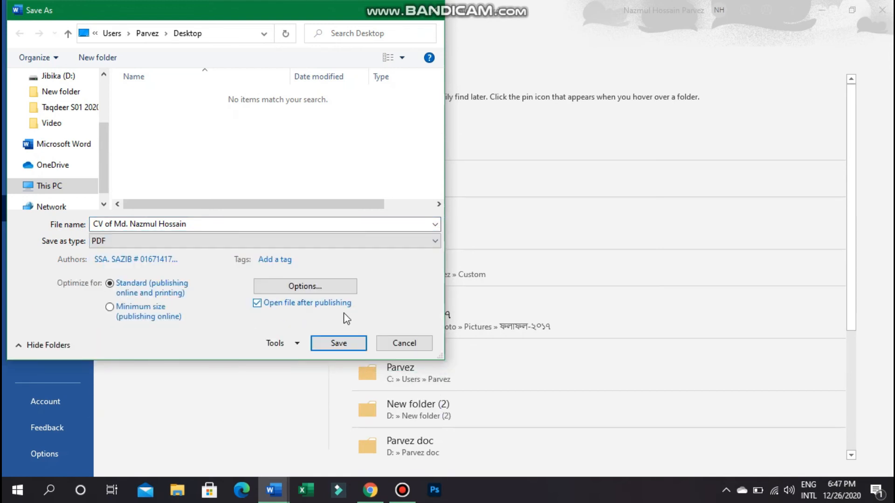
click(338, 344)
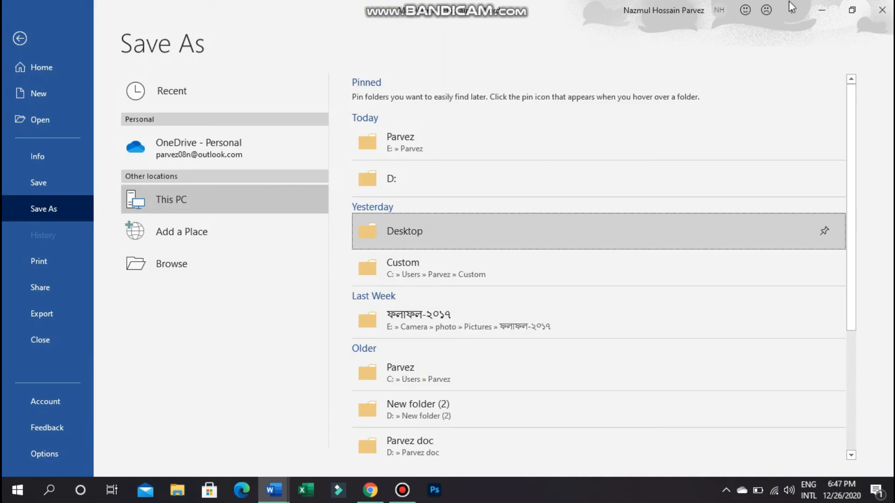
- Minimize Word, confirm the CV PDF is on the desktop, and return to the Gmail draft
click(822, 11)
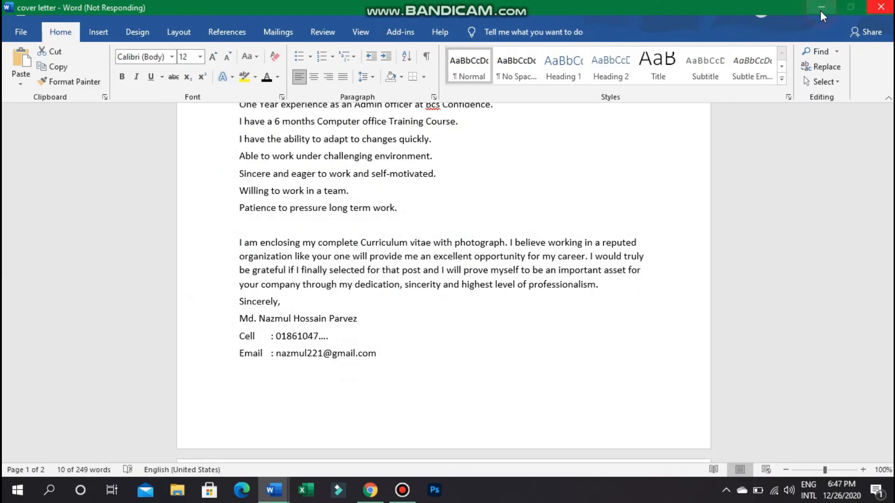
click(820, 12)
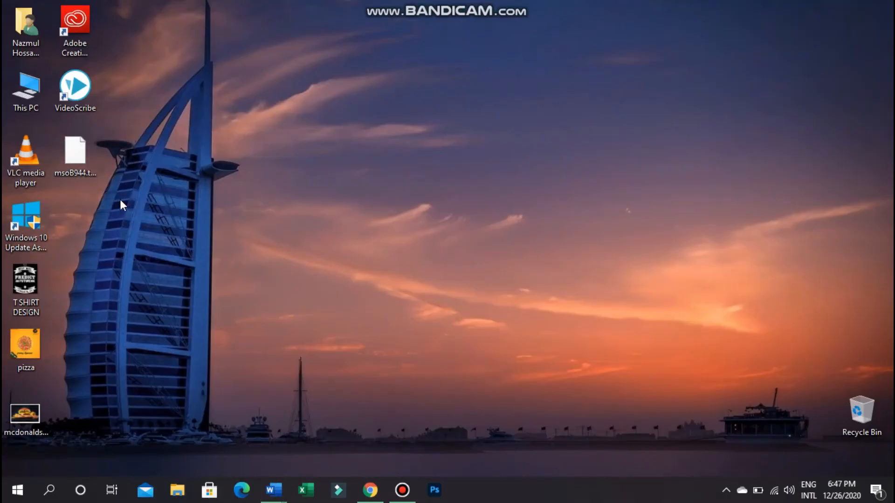
click(87, 157)
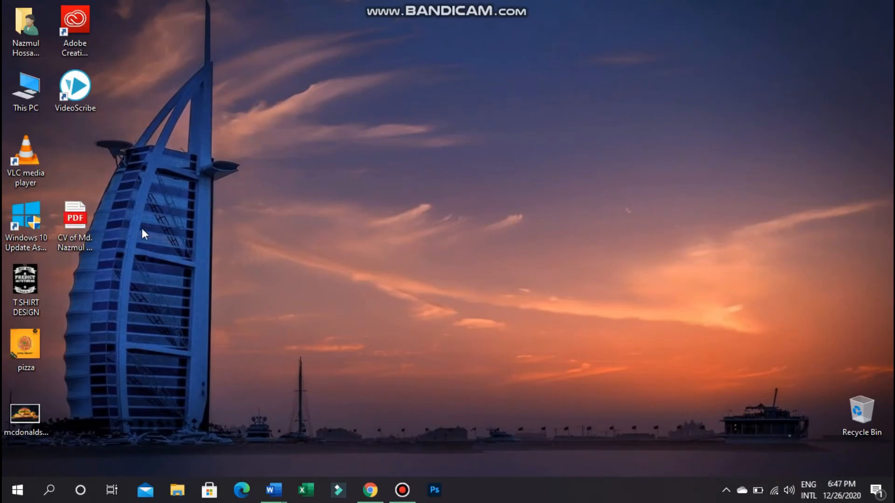
click(89, 226)
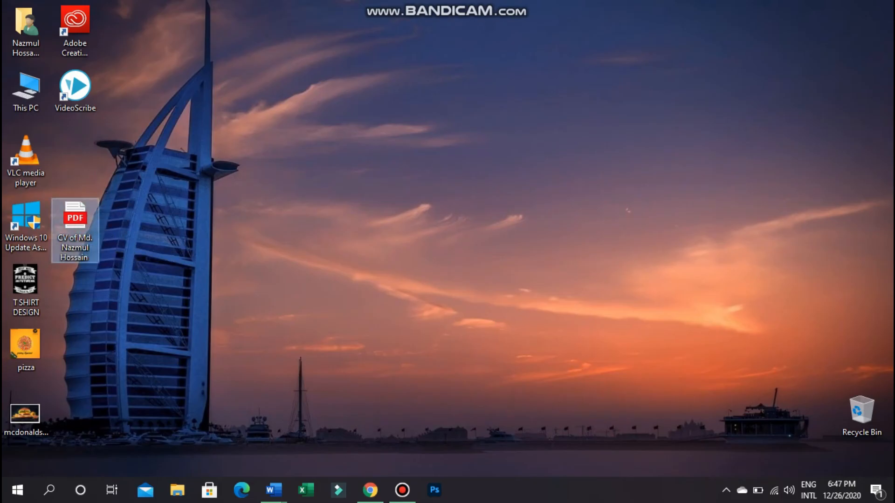
click(370, 490)
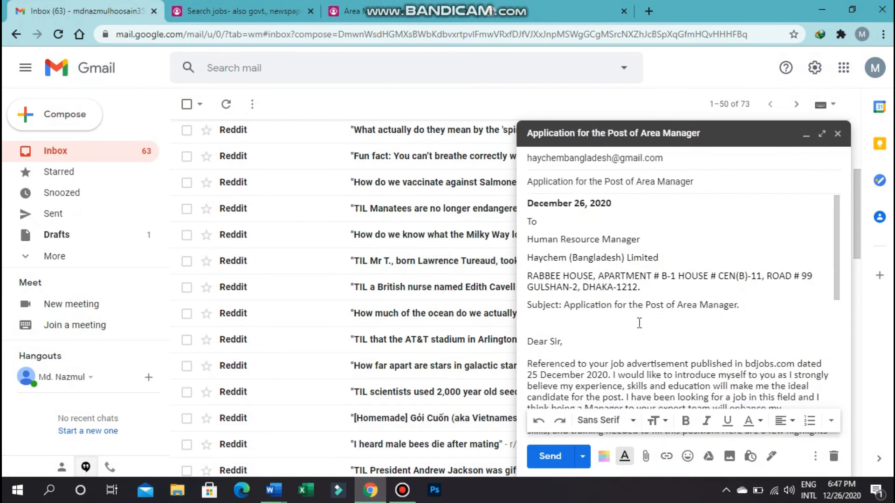
- Attach the CV PDF from the Desktop to the Haychem application email
scroll(641, 321, down, 10)
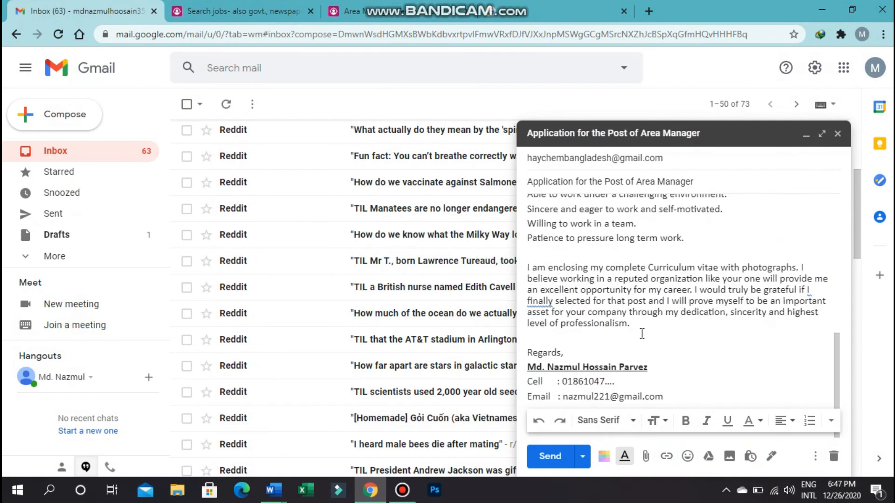
click(647, 458)
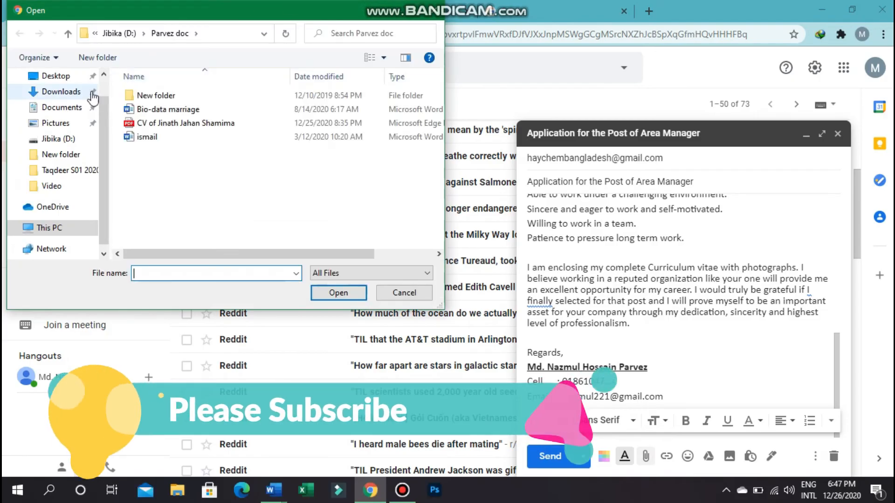
click(62, 79)
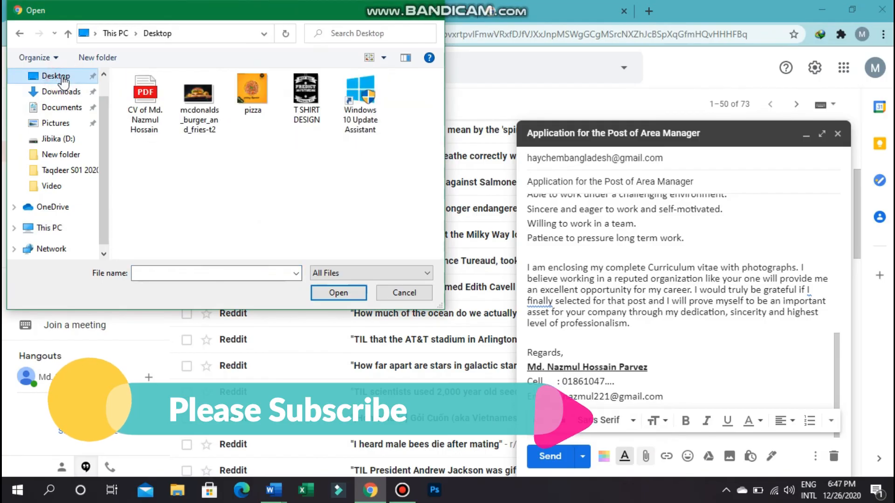
click(142, 124)
click(340, 297)
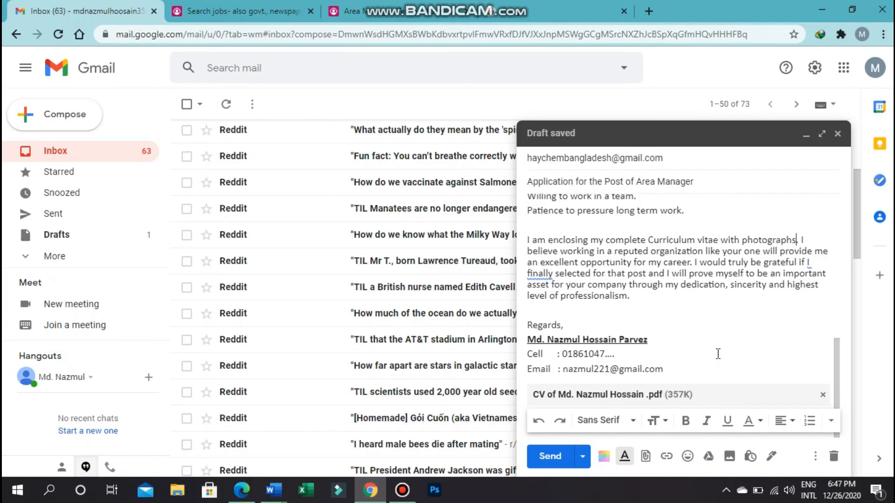
scroll(718, 354, up, 10)
scroll(718, 354, down, 10)
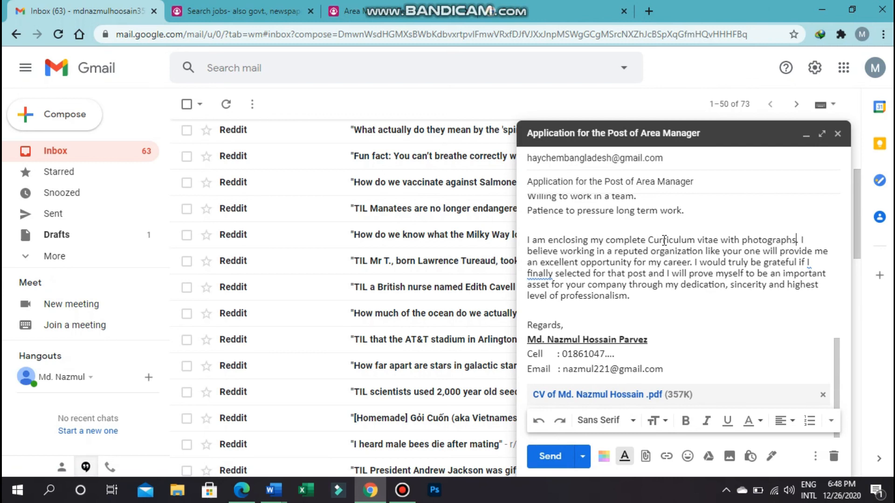
scroll(664, 240, up, 10)
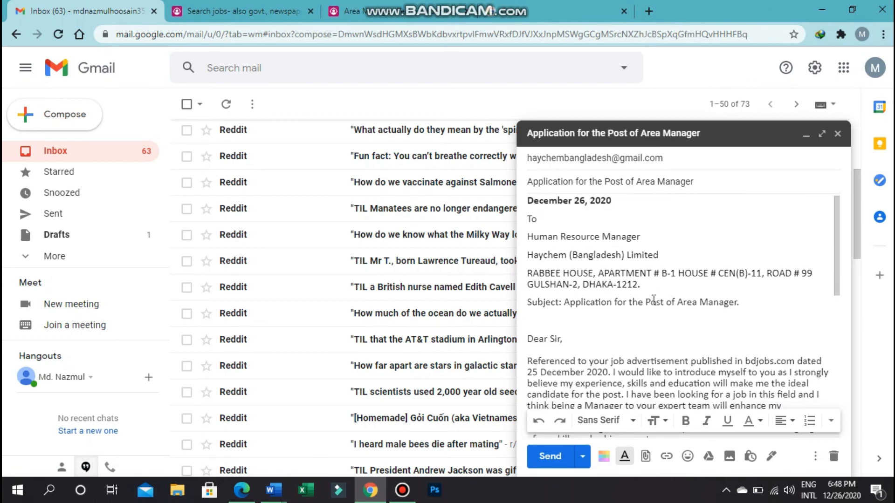
scroll(654, 300, down, 10)
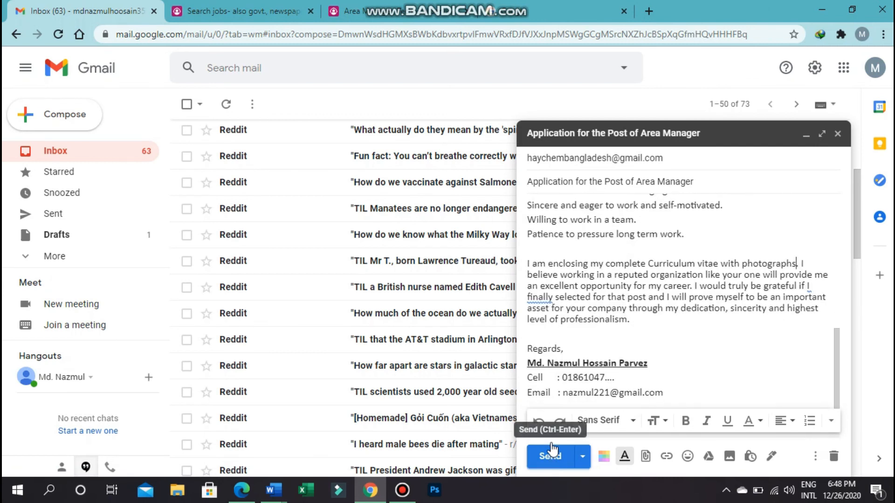
scroll(621, 280, up, 3)
scroll(621, 280, up, 5)
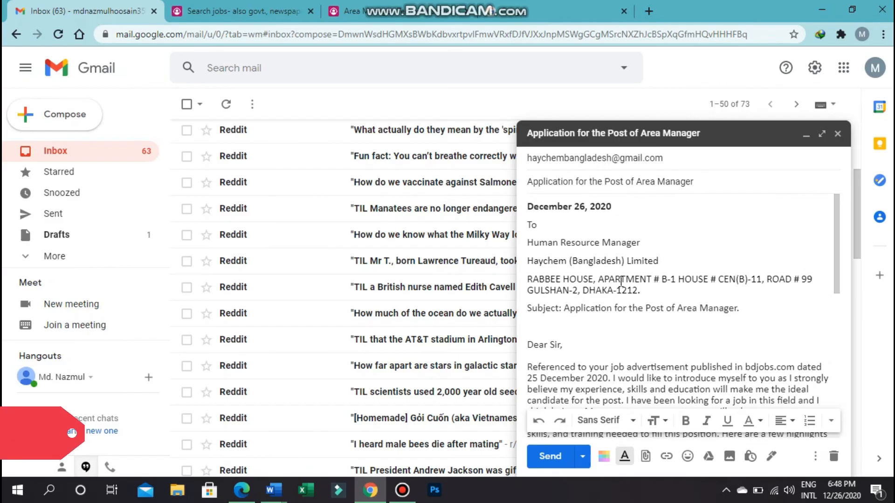
scroll(621, 281, down, 10)
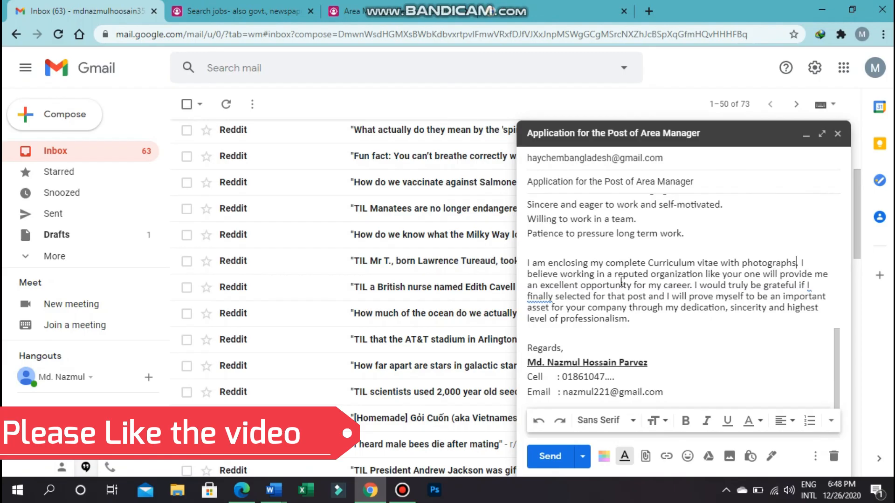
scroll(621, 281, up, 4)
scroll(621, 281, up, 5)
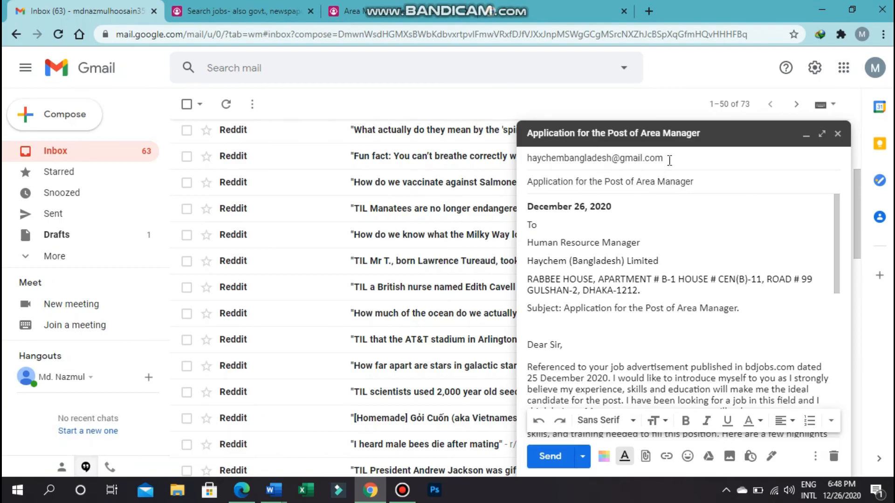
scroll(685, 257, down, 10)
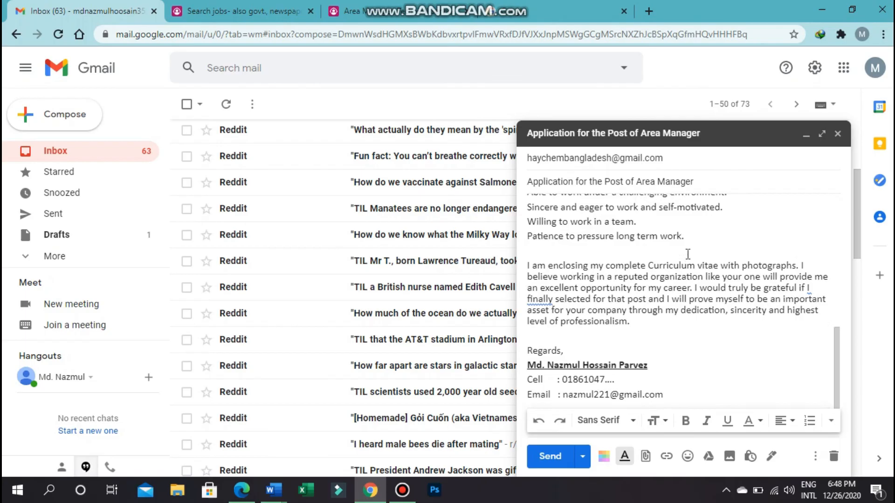
scroll(688, 254, up, 10)
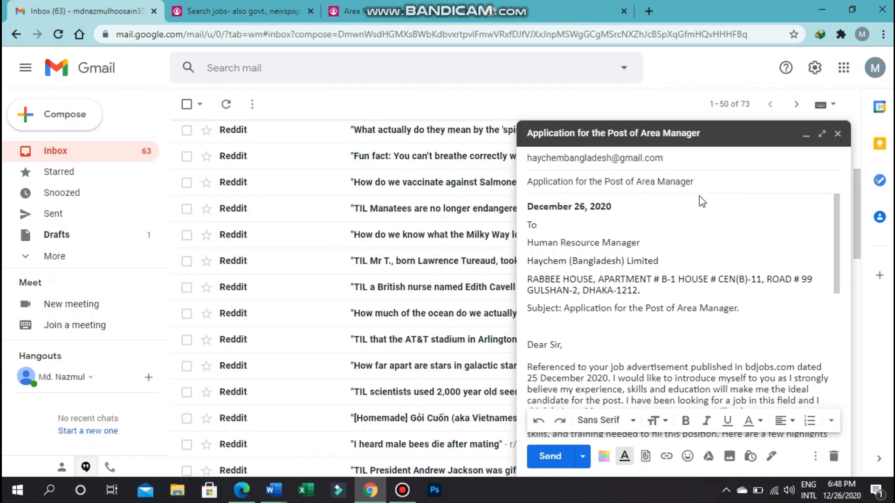
scroll(537, 216, down, 6)
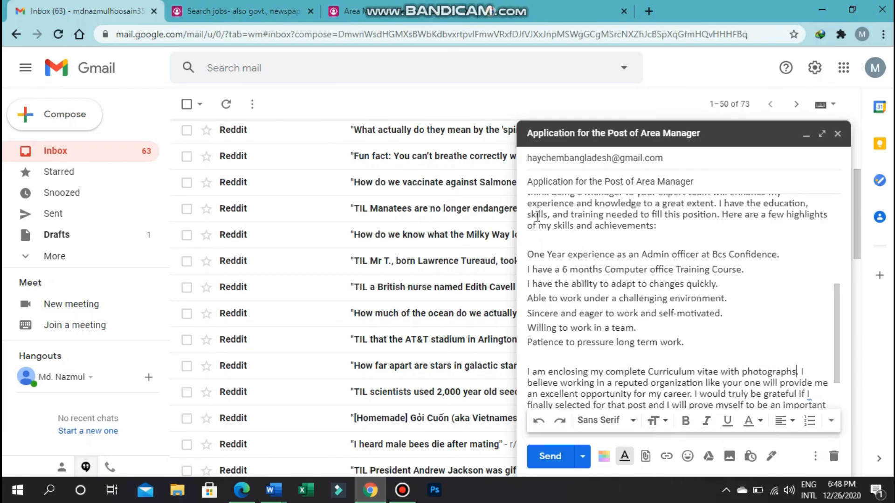
scroll(537, 217, up, 6)
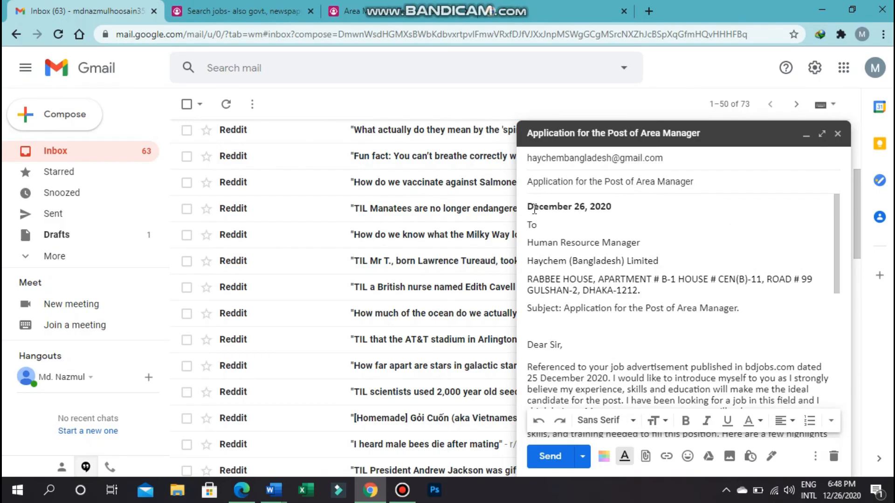
scroll(534, 209, down, 1)
scroll(534, 209, down, 10)
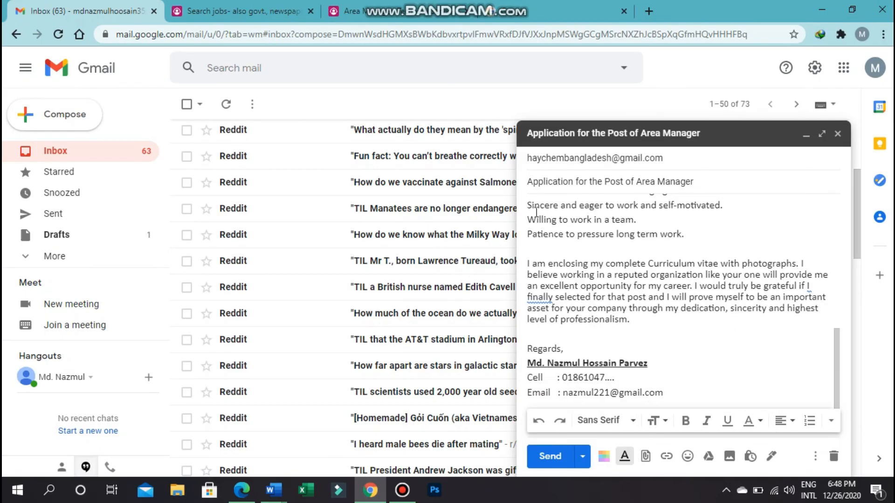
scroll(613, 293, up, 4)
scroll(617, 295, up, 5)
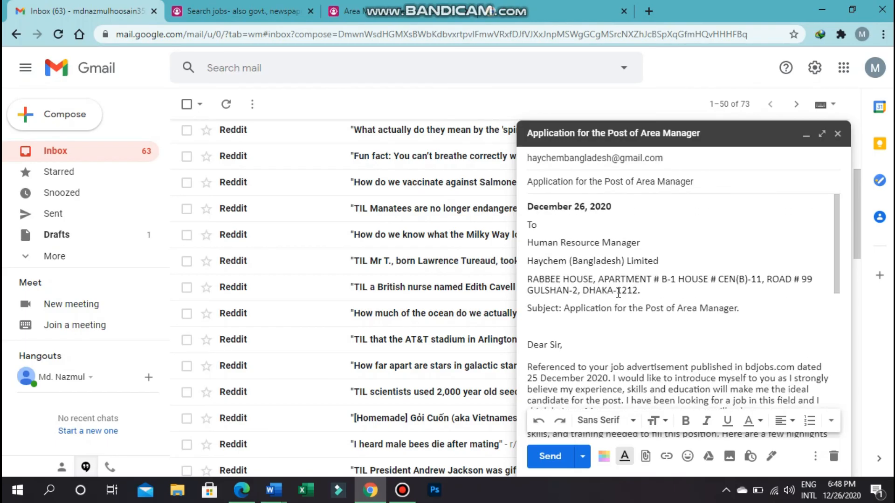
scroll(618, 293, down, 8)
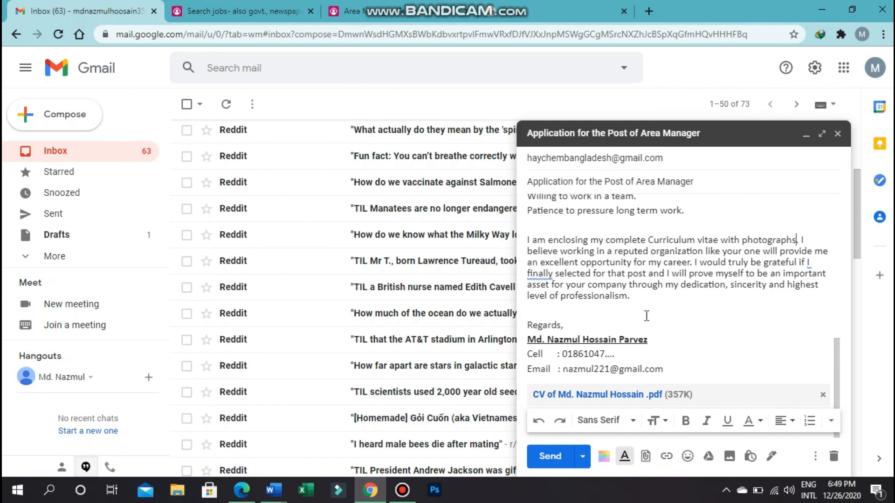
scroll(646, 316, up, 10)
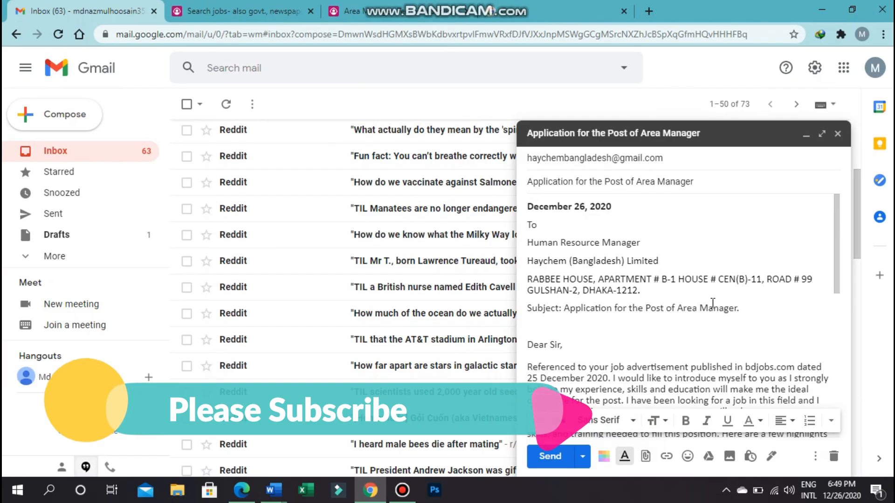
scroll(712, 303, down, 10)
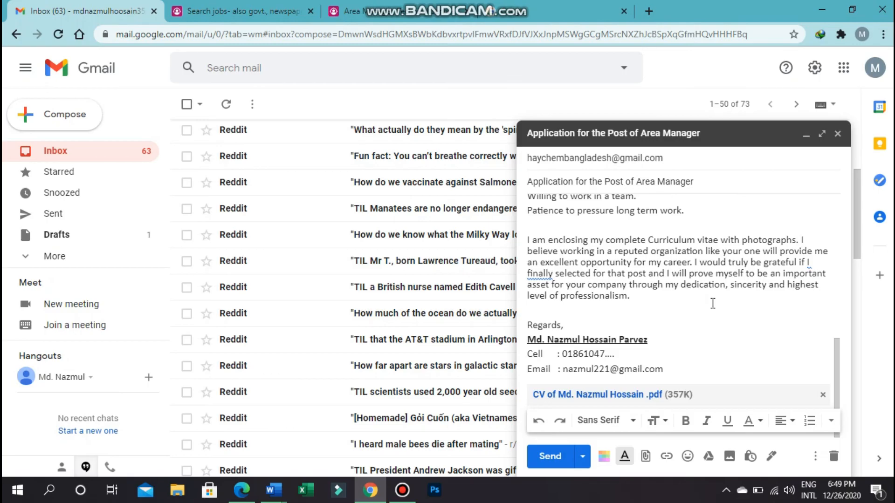
scroll(712, 303, up, 10)
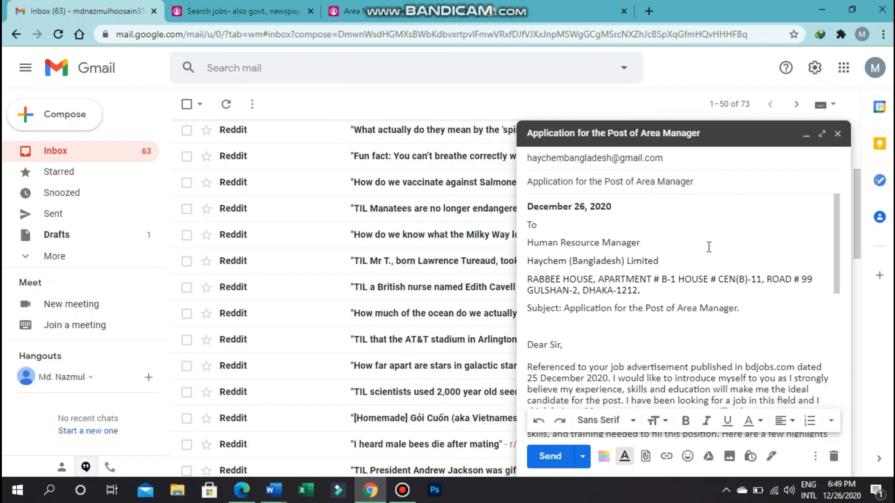
scroll(706, 247, down, 10)
scroll(707, 248, up, 10)
scroll(707, 247, down, 10)
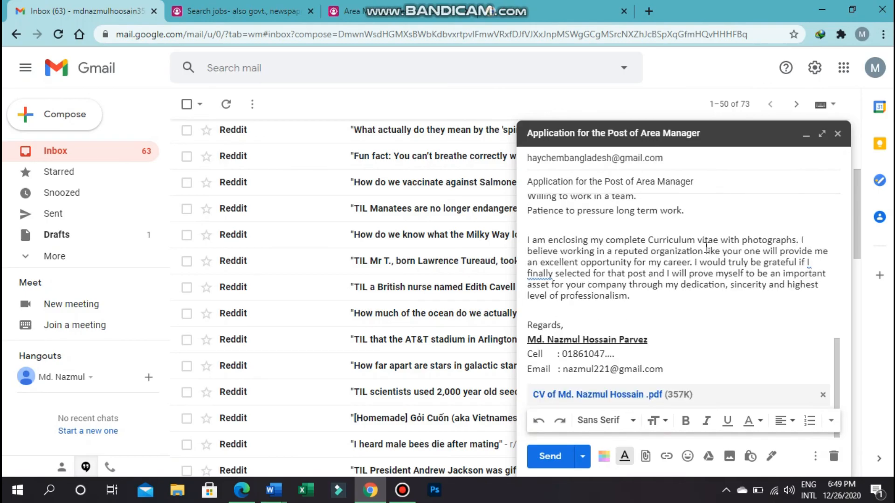
click(395, 491)
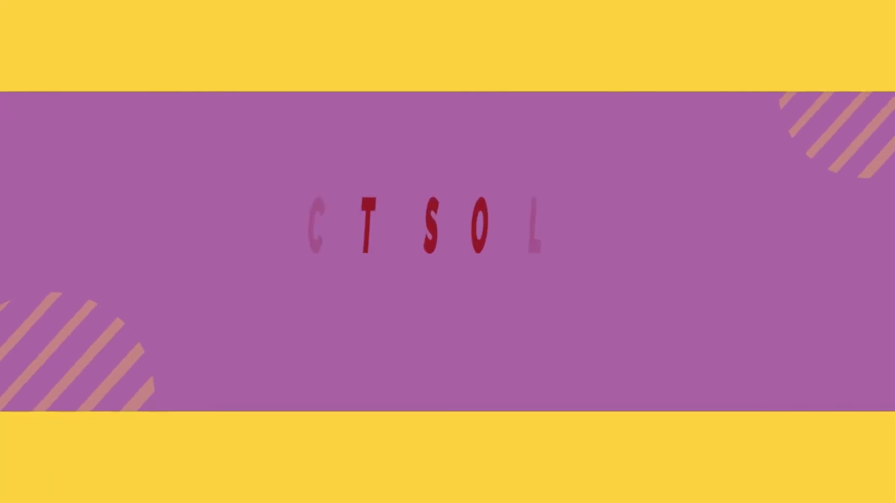